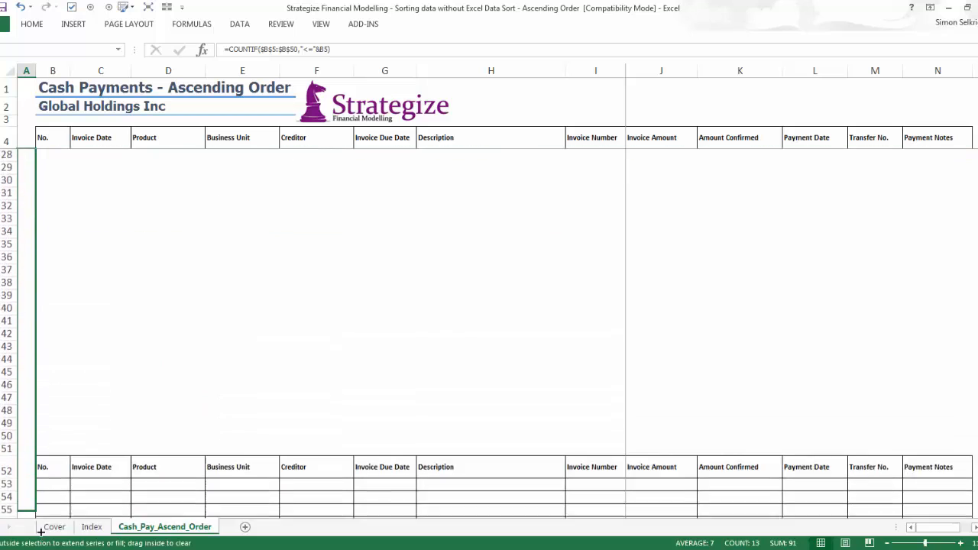
Start a VLOOKUP formula in cell B53 with ROW()-ROW($B$52) as the lookup value.
click(28, 140)
key(Down)
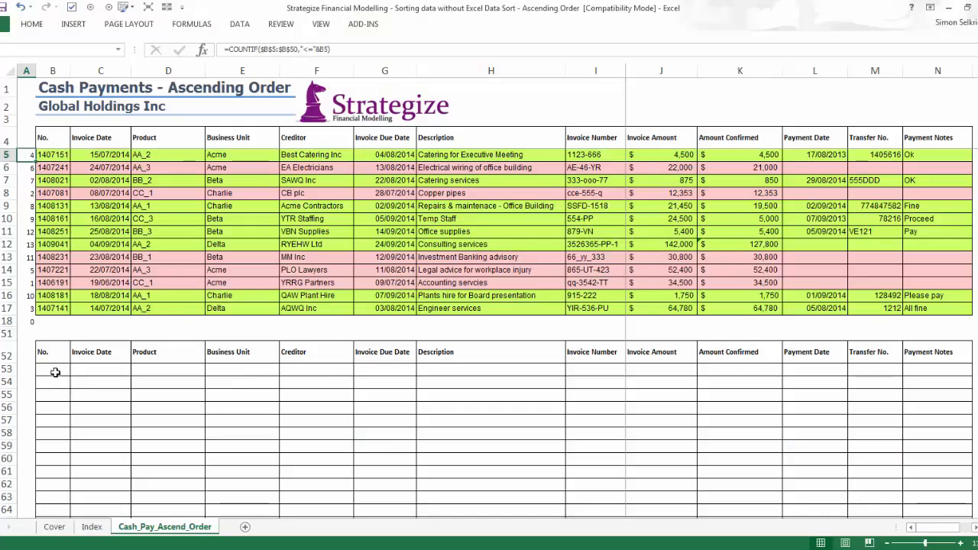
text(=vl)
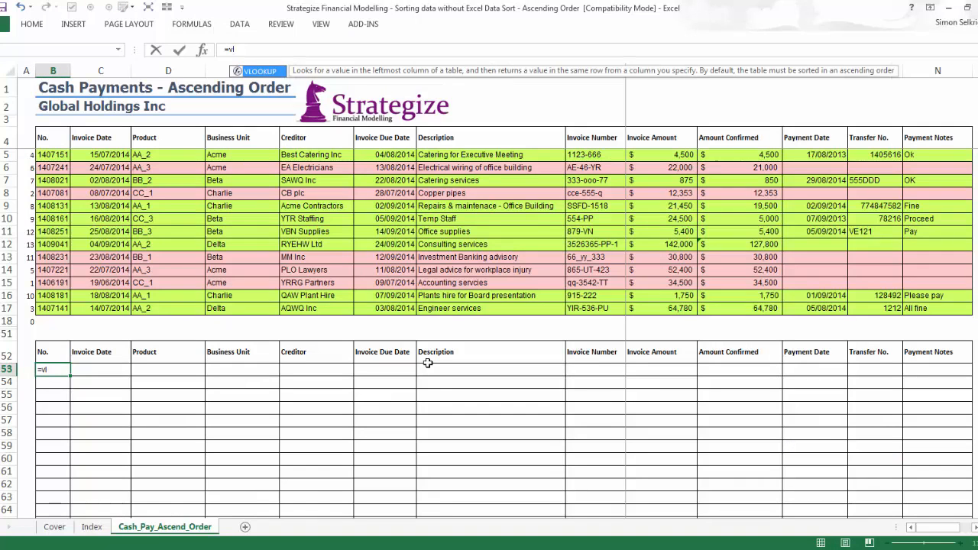
key(Tab)
text(ro)
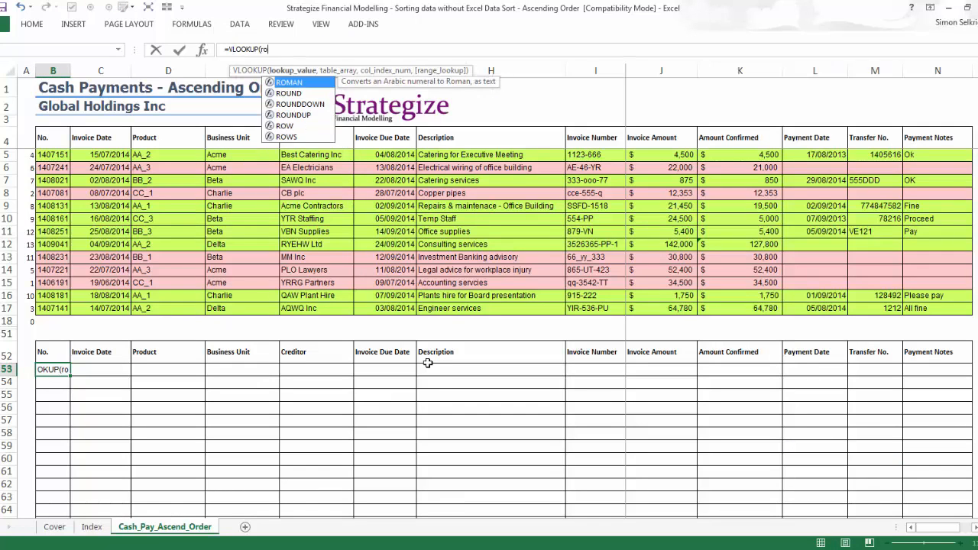
text(w())
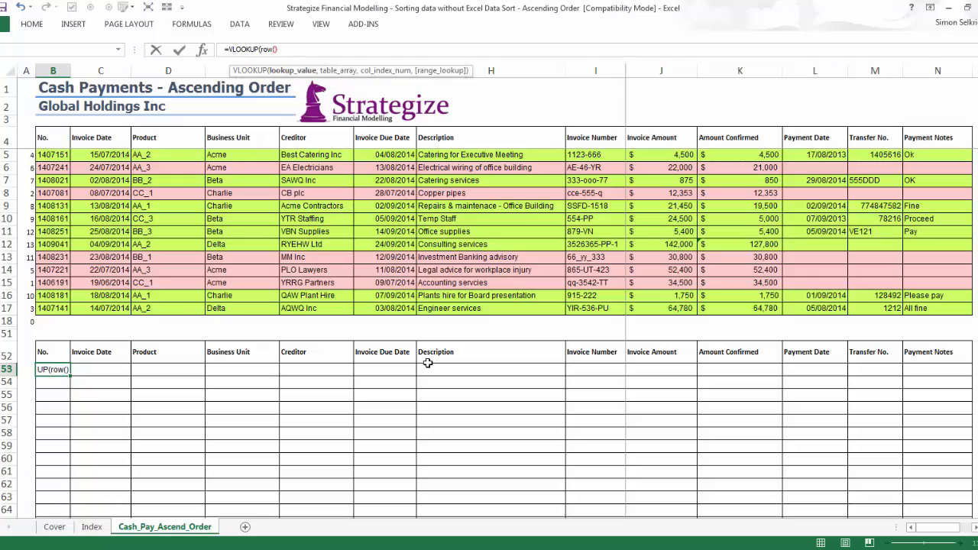
text(-row()
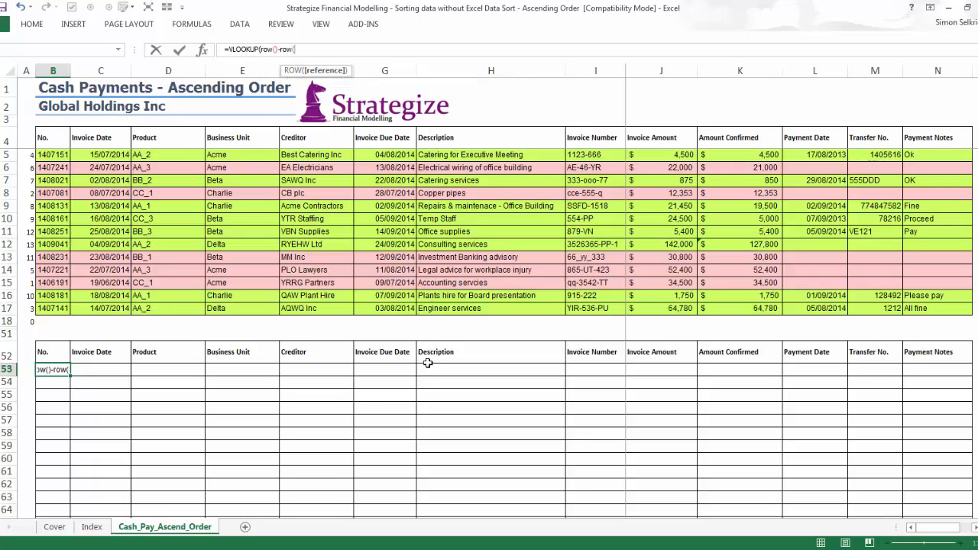
click(58, 358)
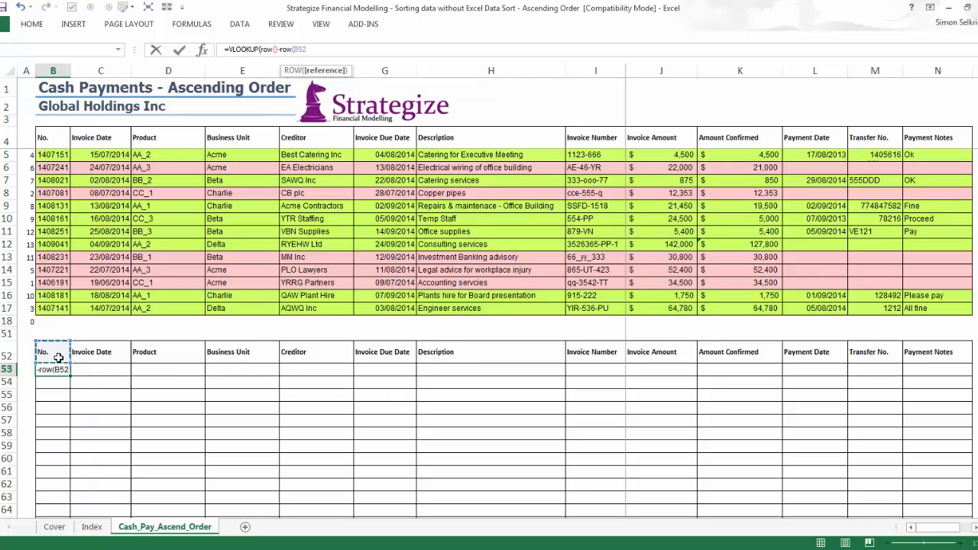
key(F4)
text(),)
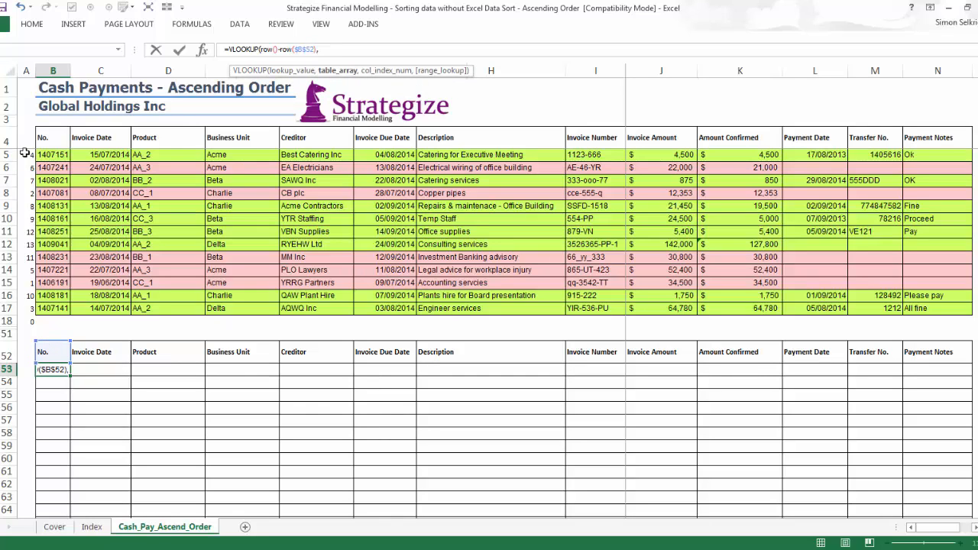
Set the VLOOKUP table array in B53 to $A$5:B$51, leaving only column B relative.
click(24, 144)
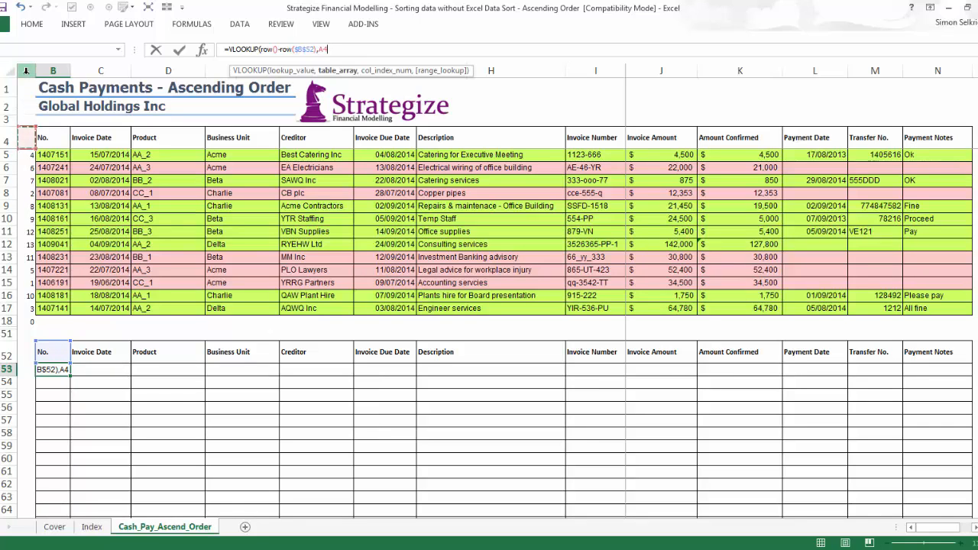
drag(26, 71, 47, 73)
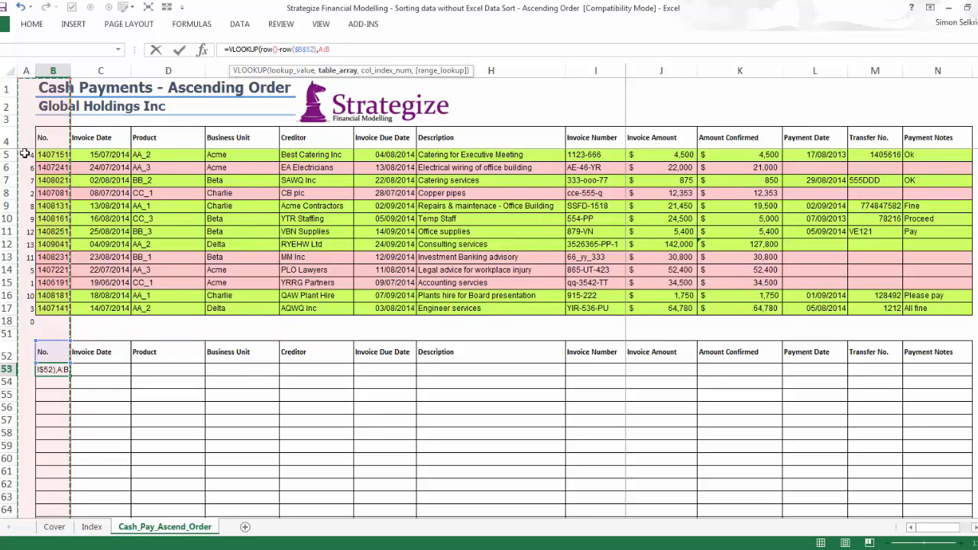
drag(26, 158, 49, 329)
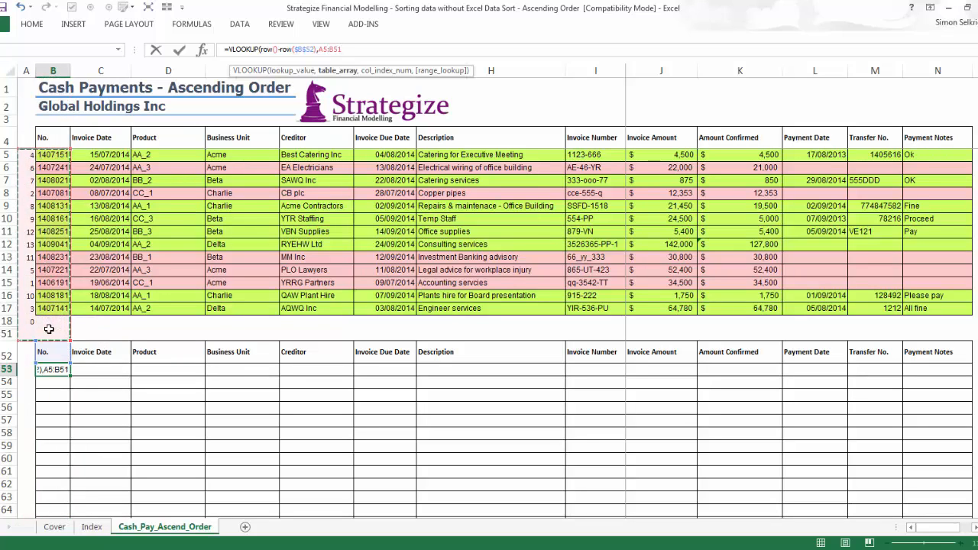
click(344, 49)
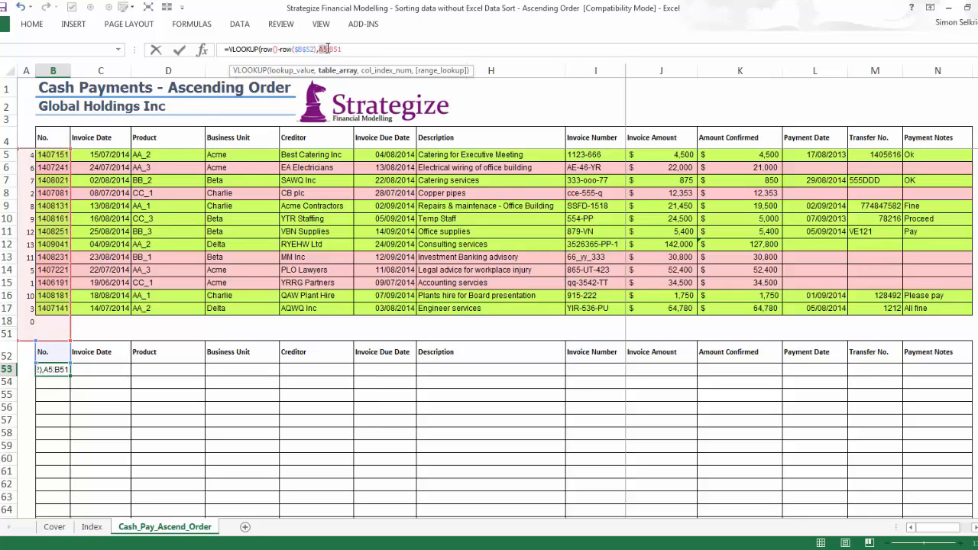
key(F4)
text($51,)
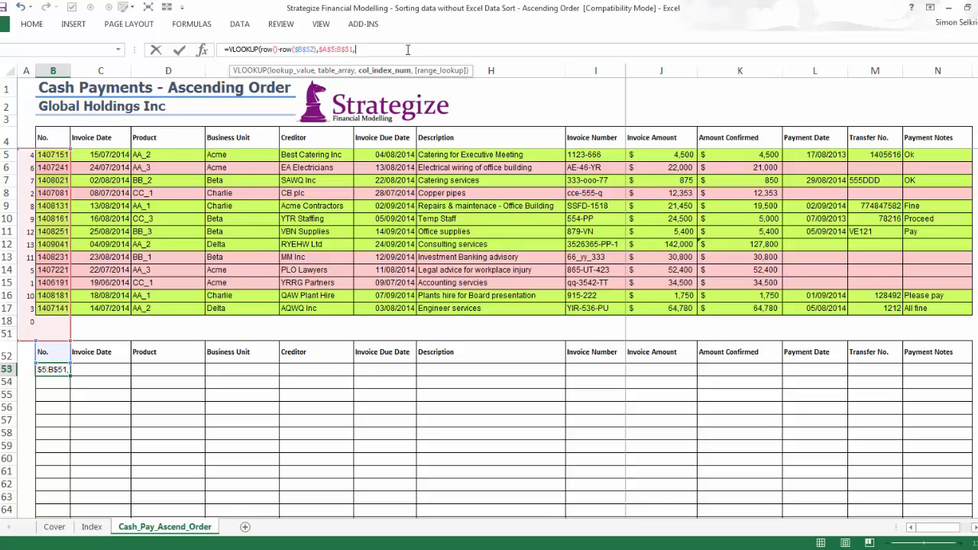
text(col)
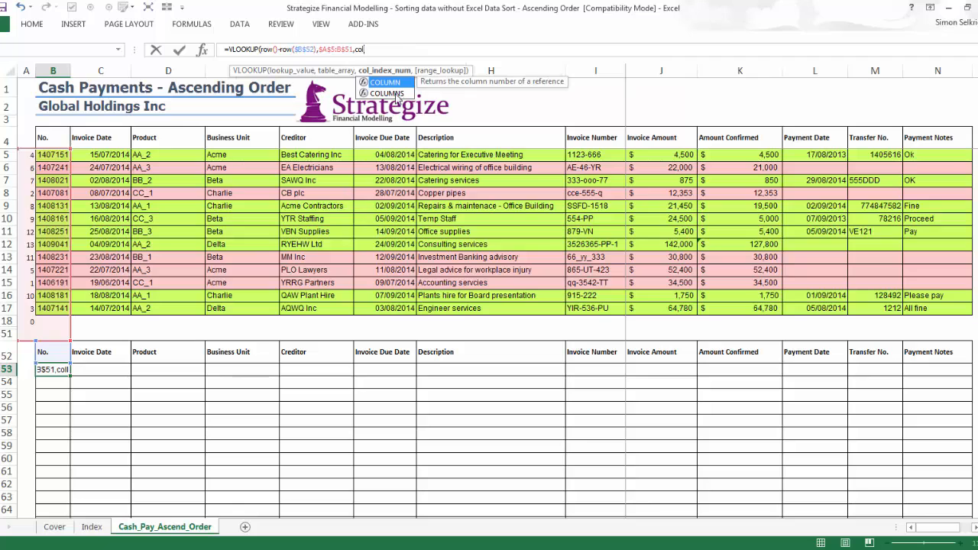
Finish the B53 VLOOKUP with COLUMNS($A:B) as the column index and FALSE for an exact match.
double_click(396, 97)
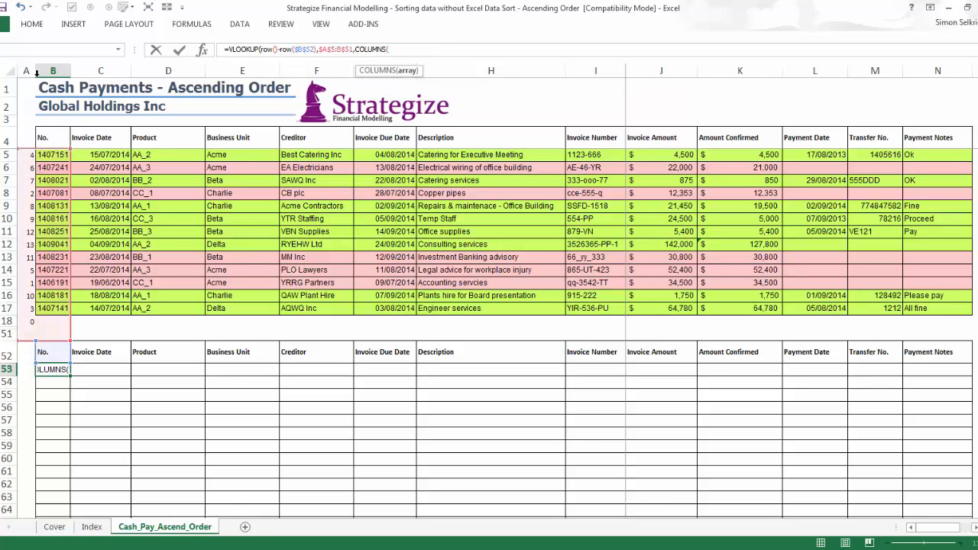
drag(27, 71, 50, 70)
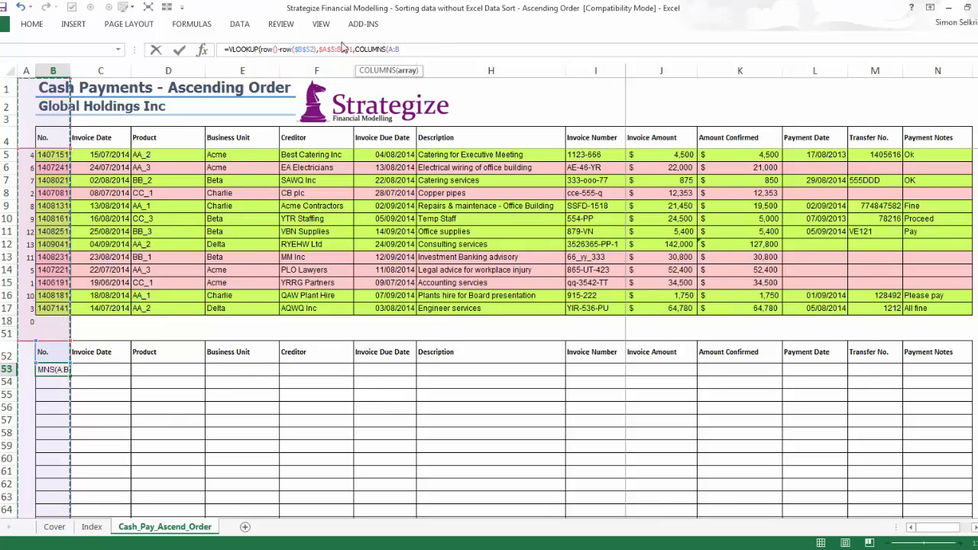
text($52)
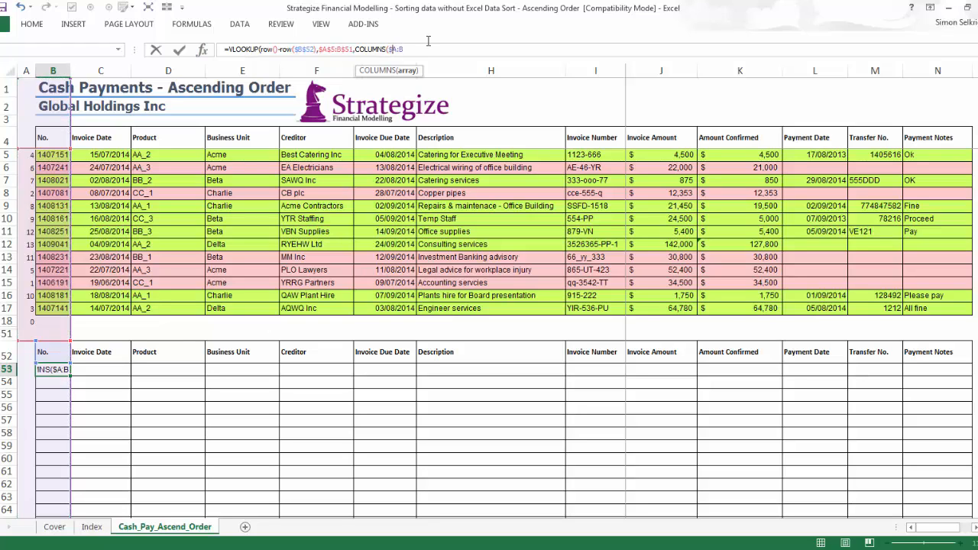
text())
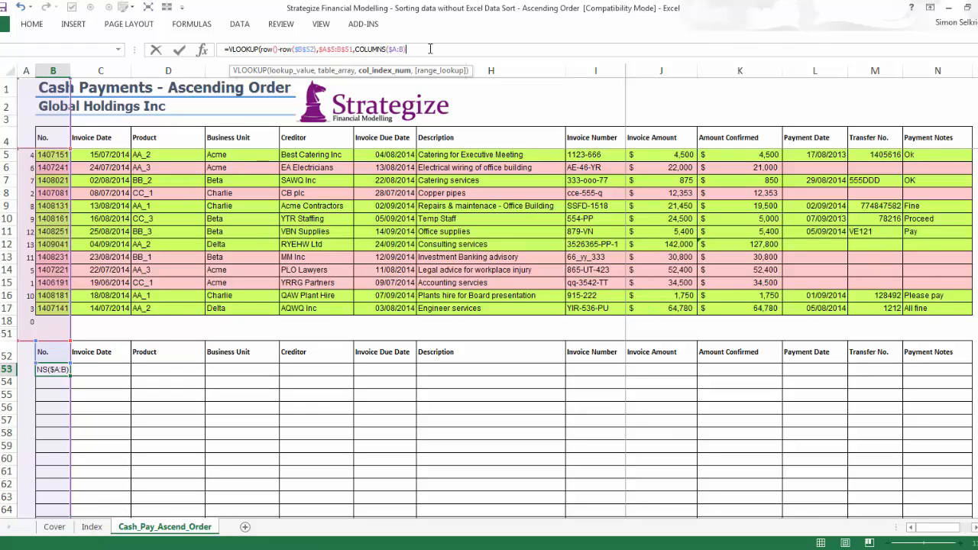
text(,)
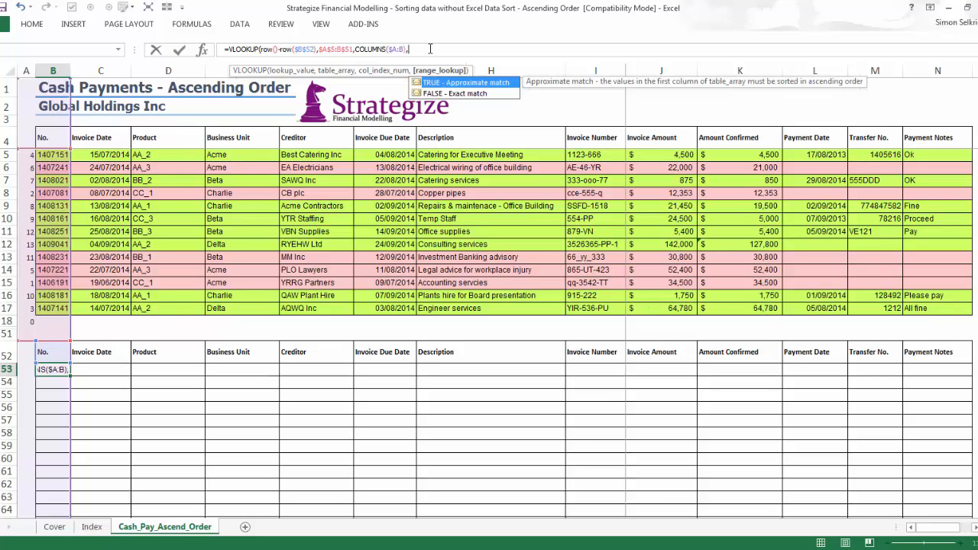
double_click(434, 93)
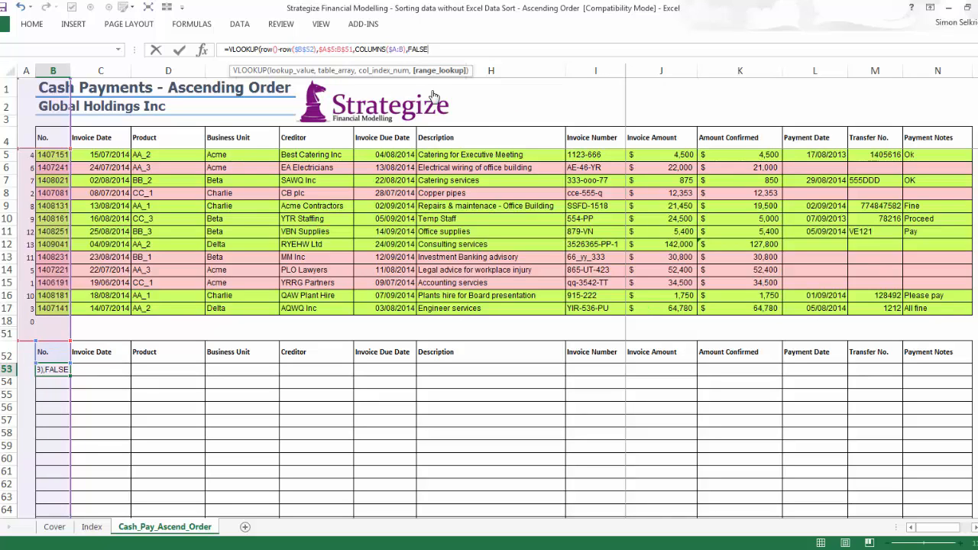
text())
key(ctrl+Return)
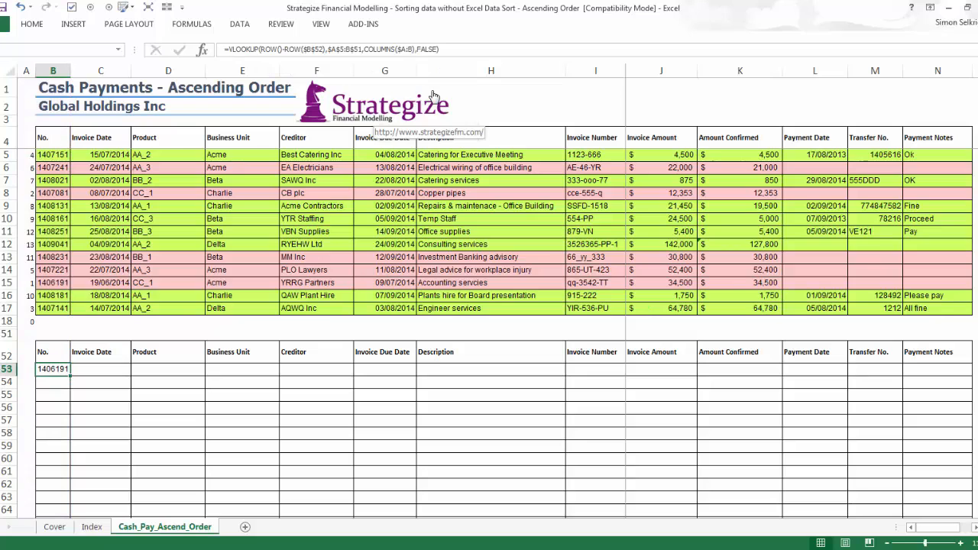
Copy the B53 lookup into C53:N53, pasting formulas only.
key(ctrl+c)
drag(105, 372, 912, 369)
right_click(912, 369)
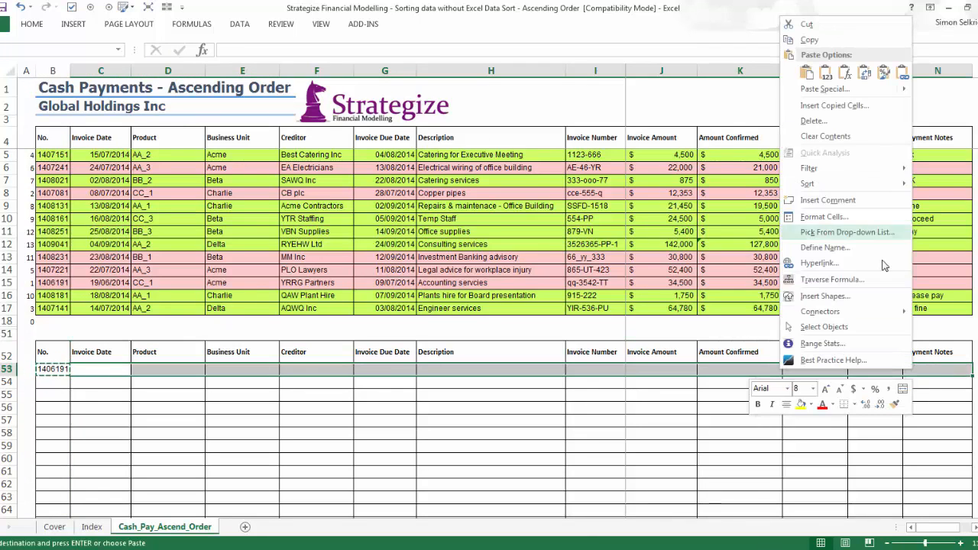
click(844, 73)
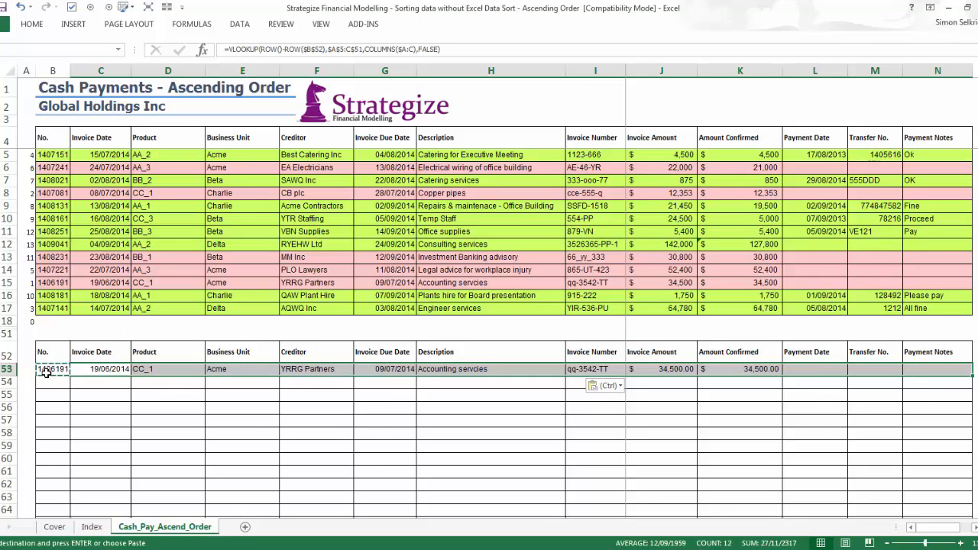
Copy the VLOOKUP expression in B53 and open an IF(ISERROR( test in front of it.
click(46, 372)
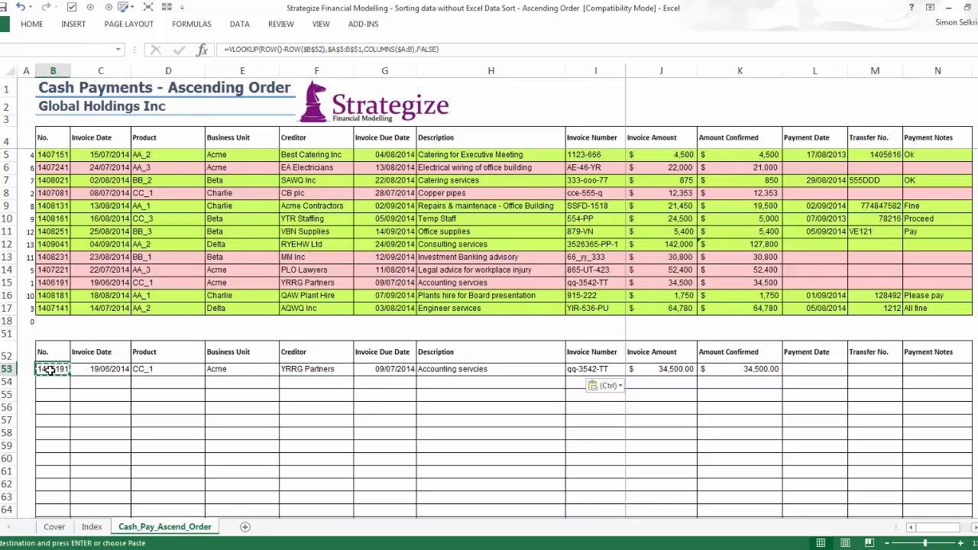
drag(229, 50, 236, 82)
key(Escape)
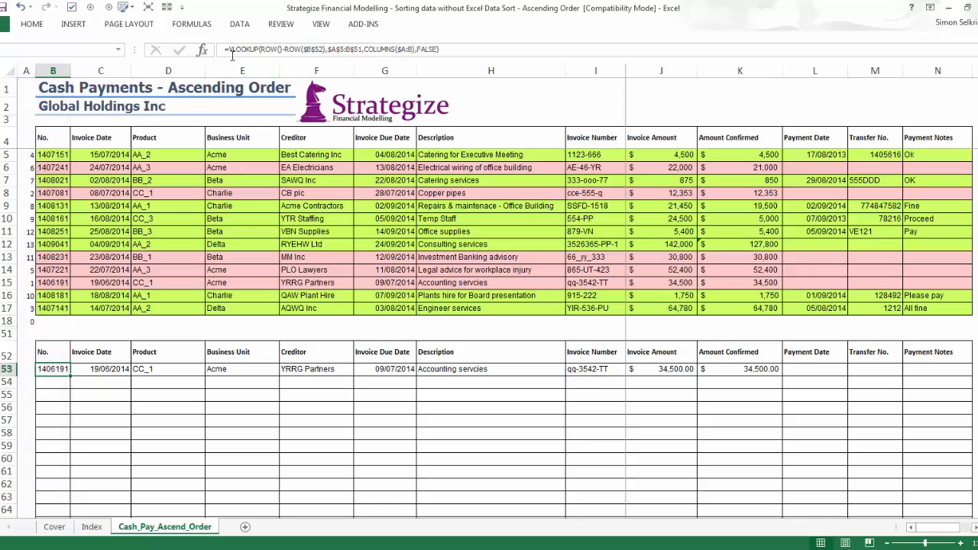
click(230, 49)
text(iIF(iser)
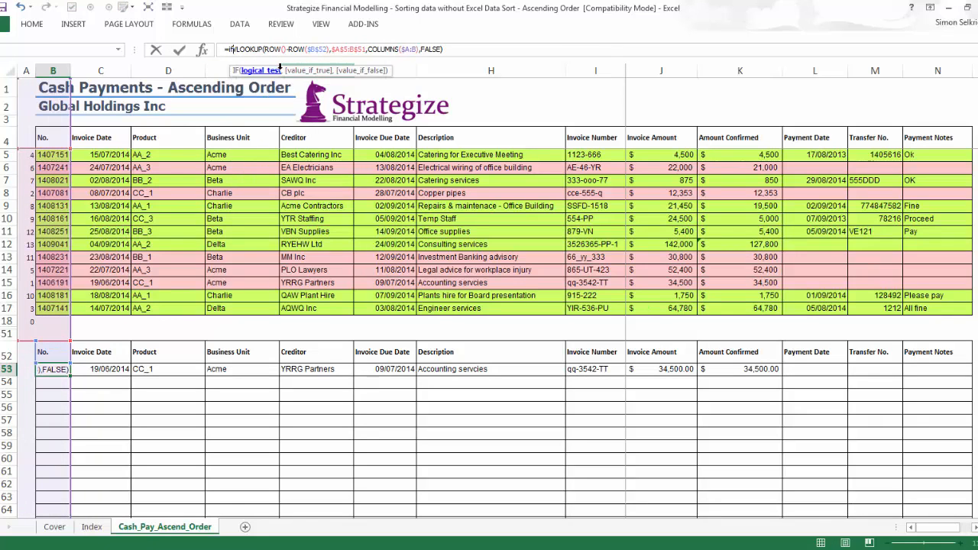
key(Down)
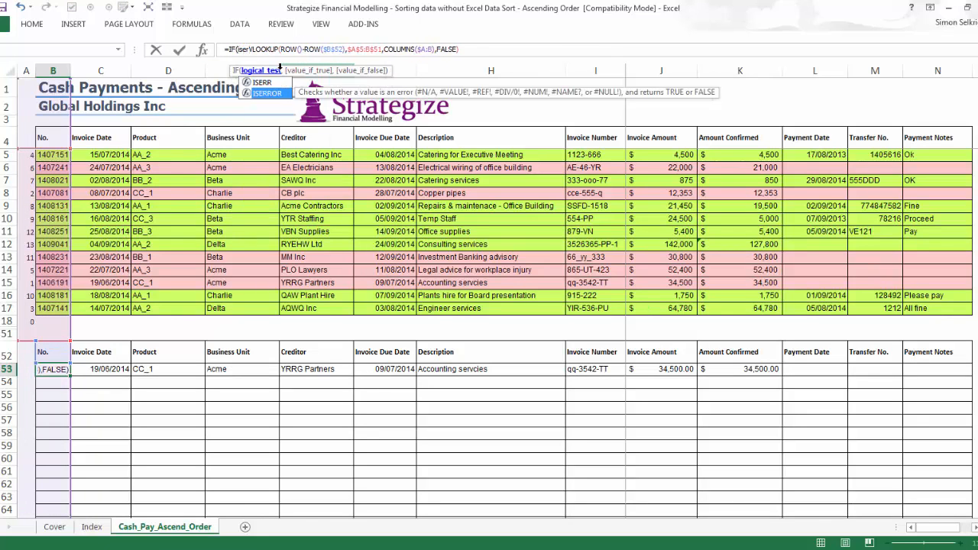
key(Tab)
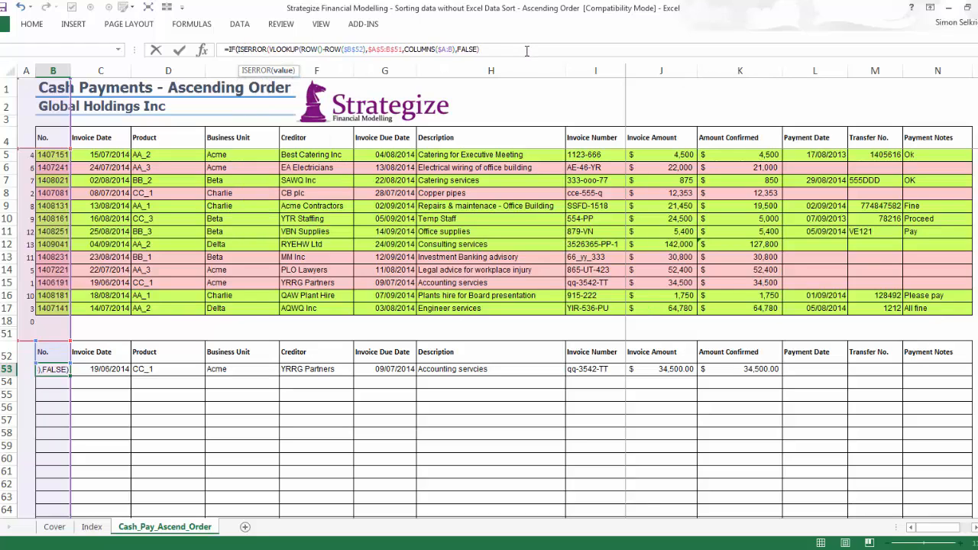
Complete the B53 IF formula so errors return "" and otherwise the same VLOOKUP expression is returned.
text(),)
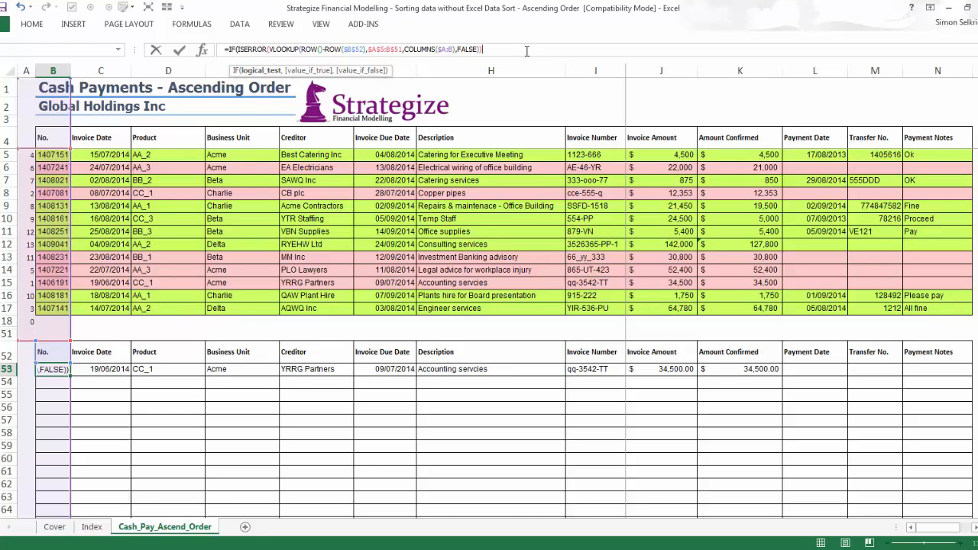
text("",)
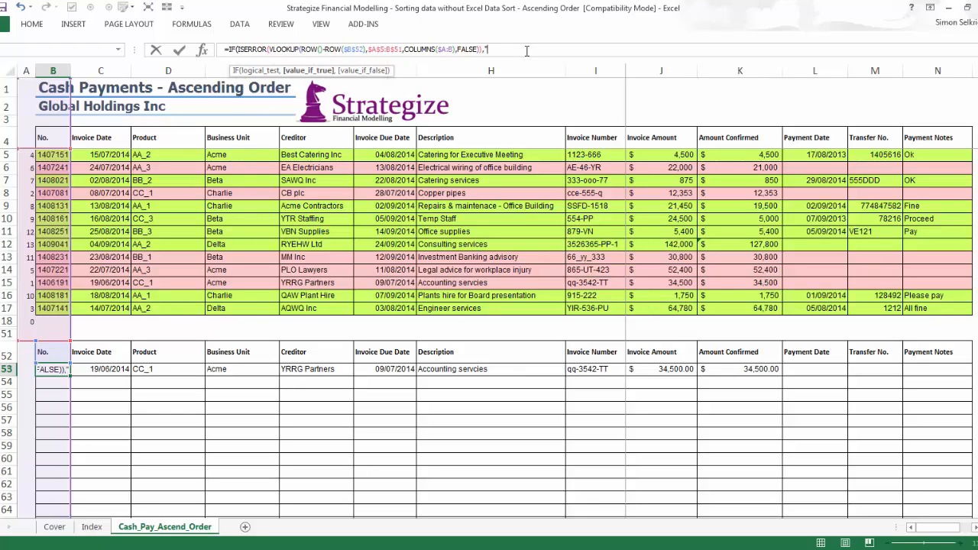
key(ctrl+v)
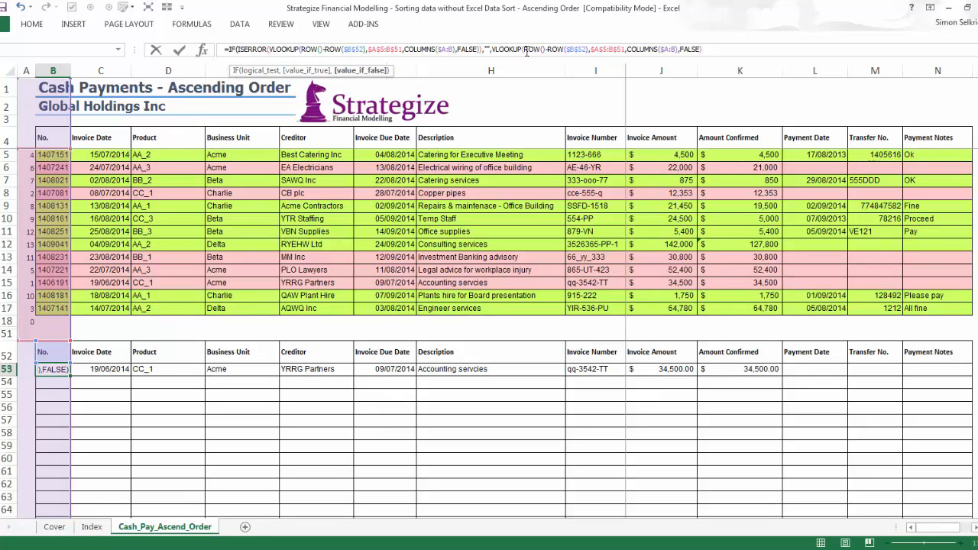
text()))
key(ctrl+Return)
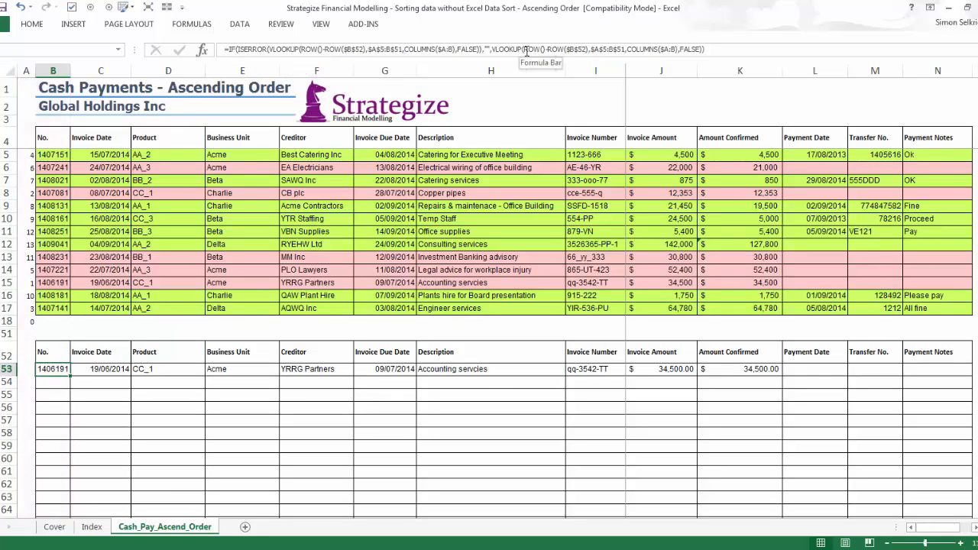
Copy the error-trapped lookup formula in B53 across row 53 to column N, pasting formulas only.
key(ctrl+c)
key(ctrl+shift+Right)
key(ctrl+v)
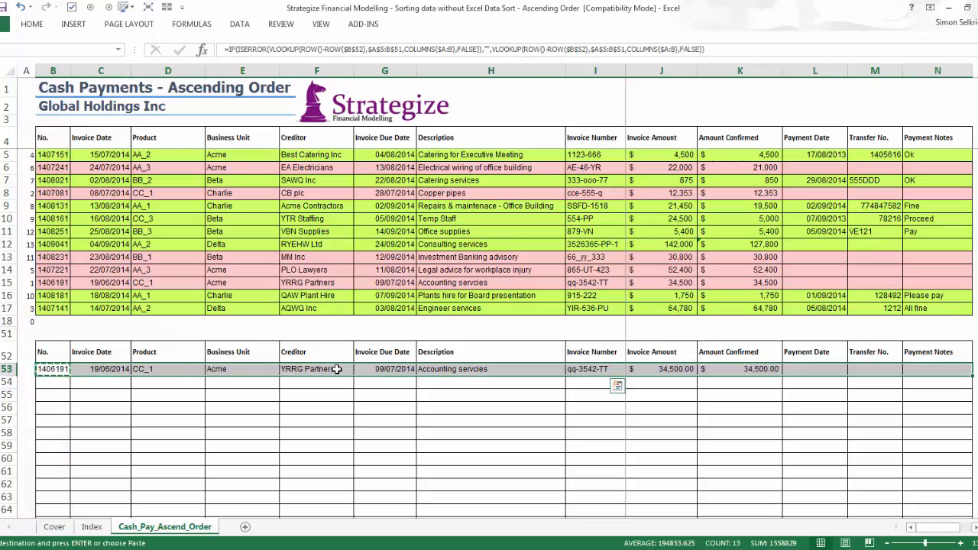
scroll(334, 369, down, 3)
right_click(105, 267)
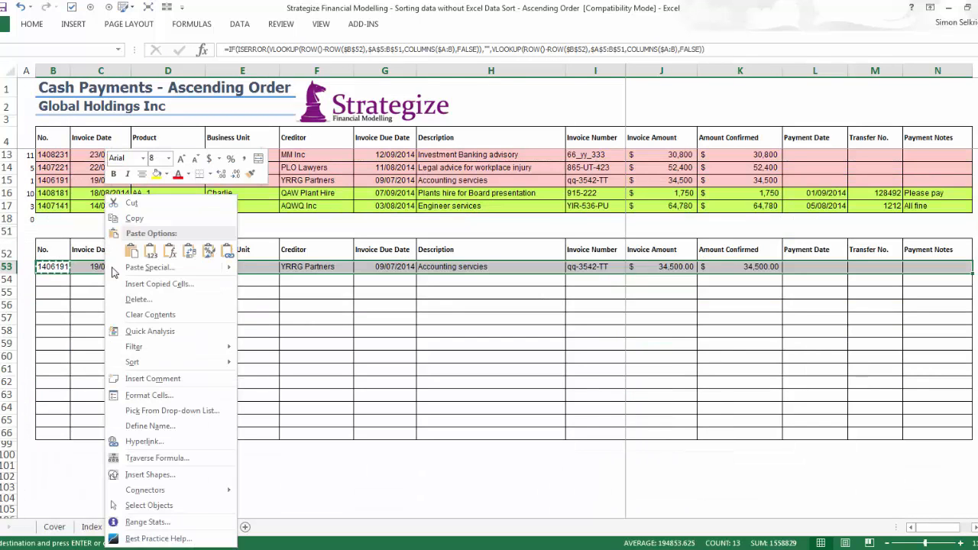
click(162, 249)
Paste the copied B53 formula, formulas only, into the whole lower table from row 53 down to its last row, 98.
click(1, 444)
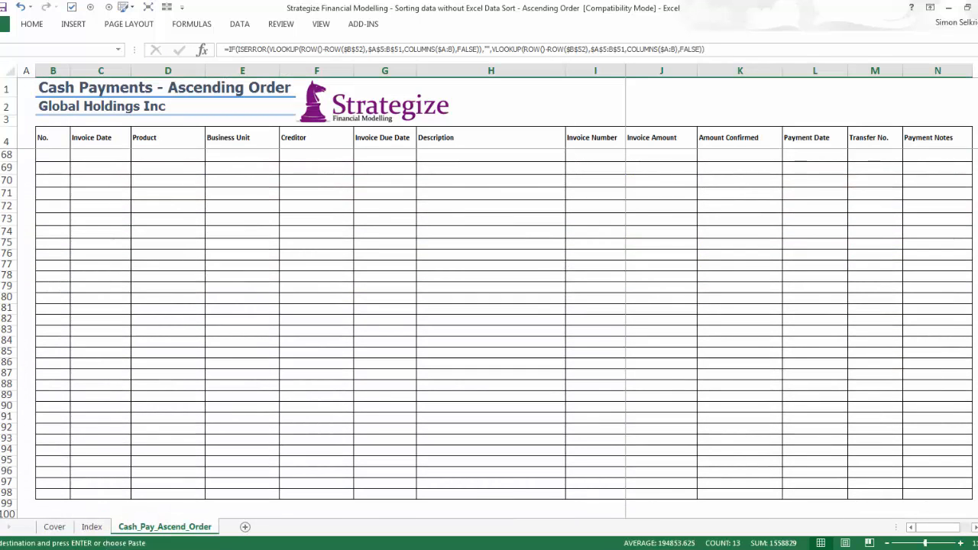
key(shift+Down)
key(shift+Down)
key(shift+Down)
key(shift+Down)
key(shift+Down)
key(shift+Down)
key(shift+Down)
key(shift+Down)
key(shift+Down)
key(shift+Down)
key(shift+Down)
key(shift+Down)
key(shift+Down)
key(shift+Down)
key(shift+Down)
key(shift+Down)
key(shift+Down)
key(shift+Down)
key(shift+Down)
key(shift+Down)
key(shift+Down)
key(shift+Down)
key(shift+Down)
key(shift+Down)
key(shift+Down)
key(shift+Down)
key(shift+Down)
key(shift+Down)
key(shift+Down)
key(shift+Down)
key(shift+Down)
key(shift+Down)
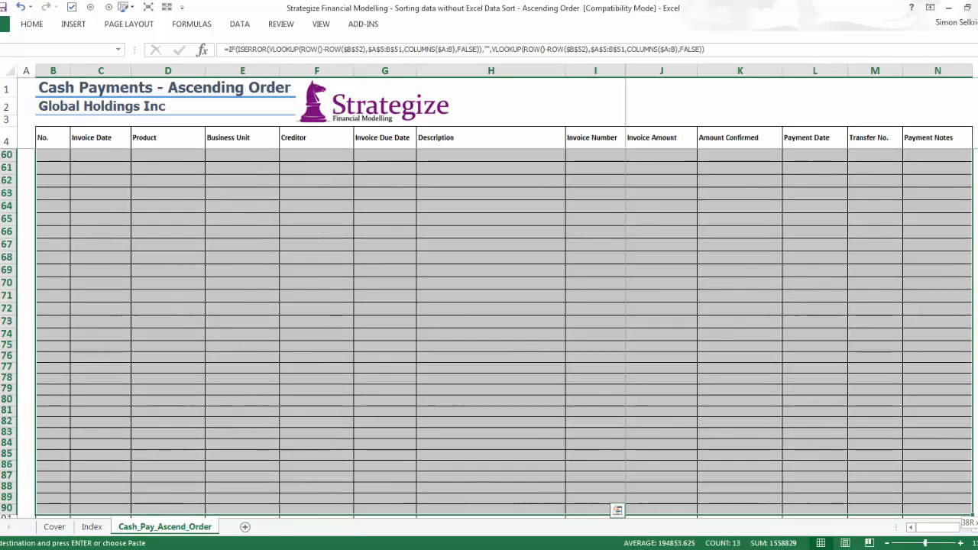
key(shift+Up)
key(shift+Up)
key(shift+Up)
key(shift+Up)
scroll(618, 483, up, 10)
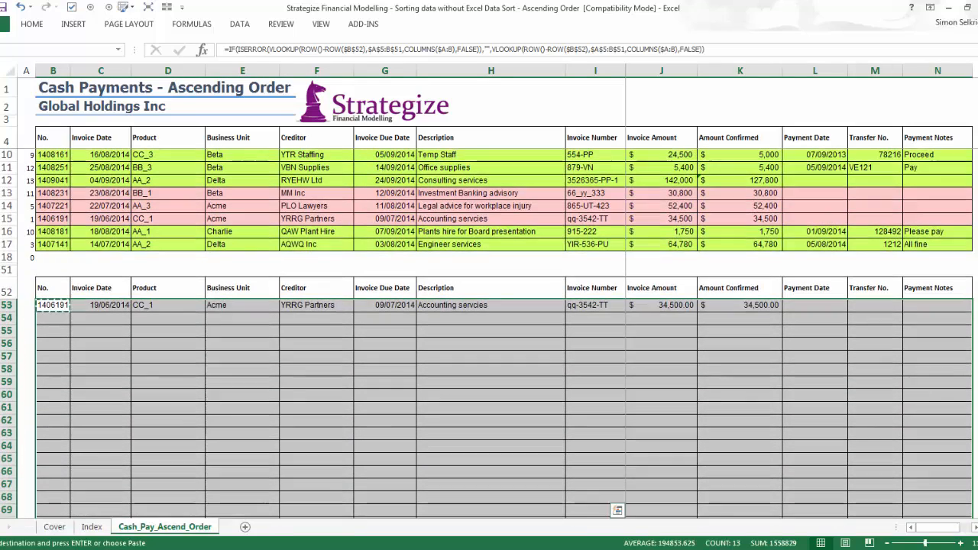
right_click(585, 341)
click(651, 251)
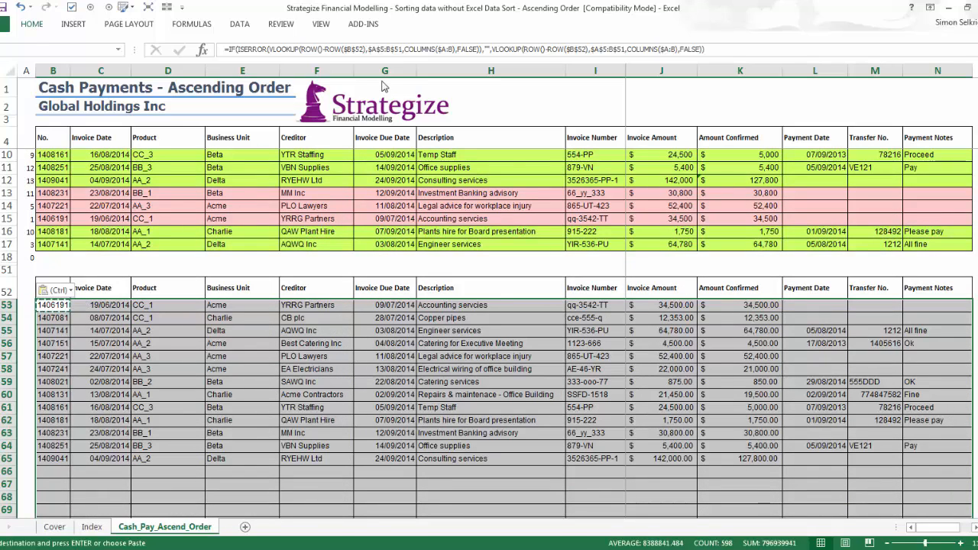
Create a formula-based conditional formatting rule for the lower table with the condition =$B53="".
click(32, 24)
click(481, 76)
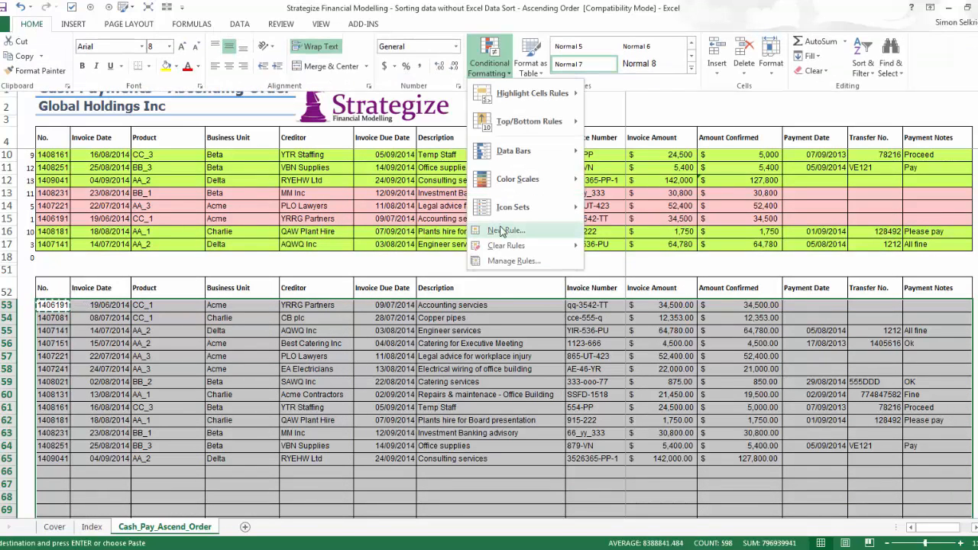
click(503, 231)
click(419, 217)
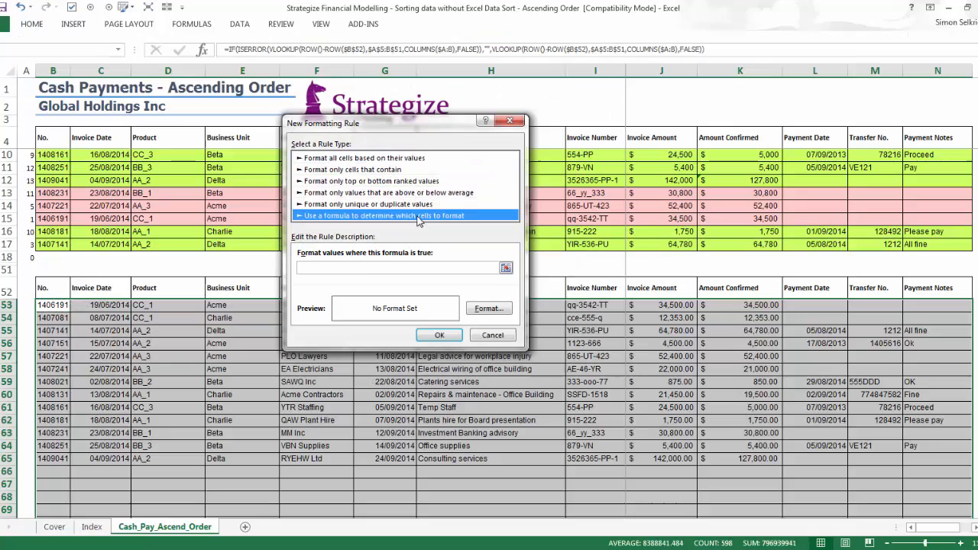
click(362, 269)
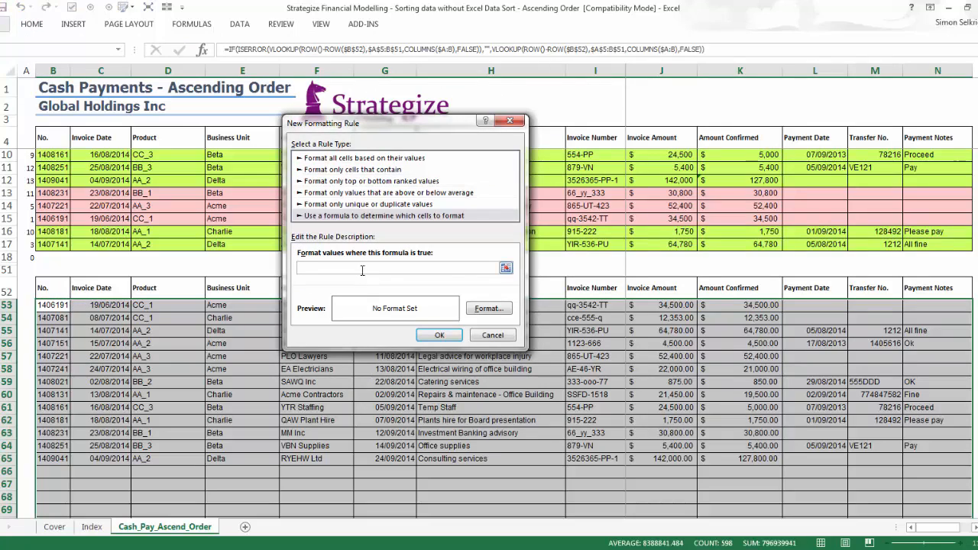
text(=)
click(51, 305)
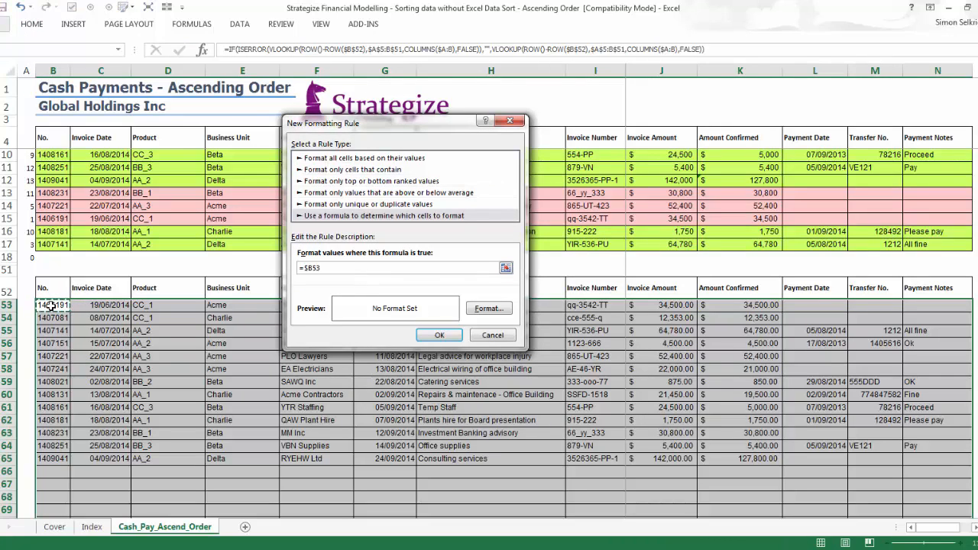
text(="")
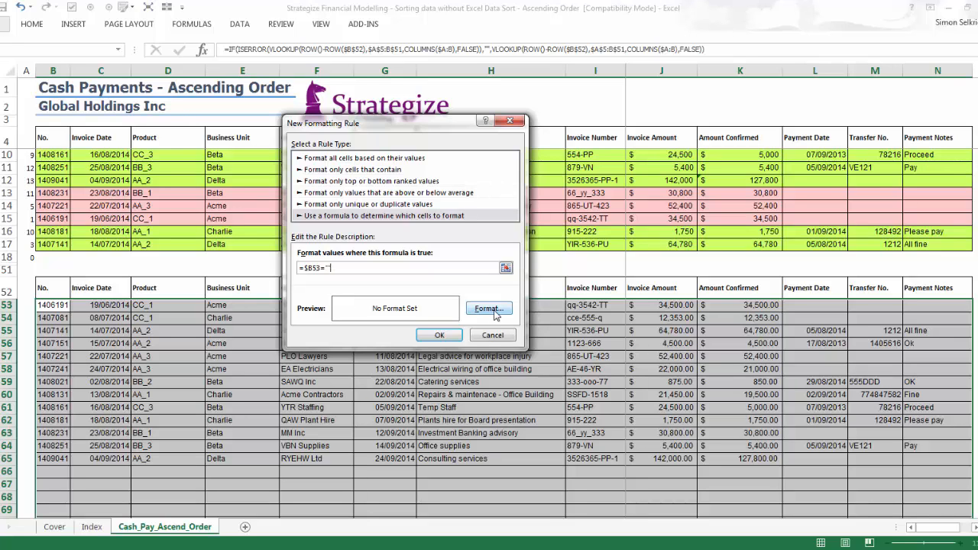
Format the new rule to remove the left, bottom and right cell borders, and apply it to the lower table.
click(489, 309)
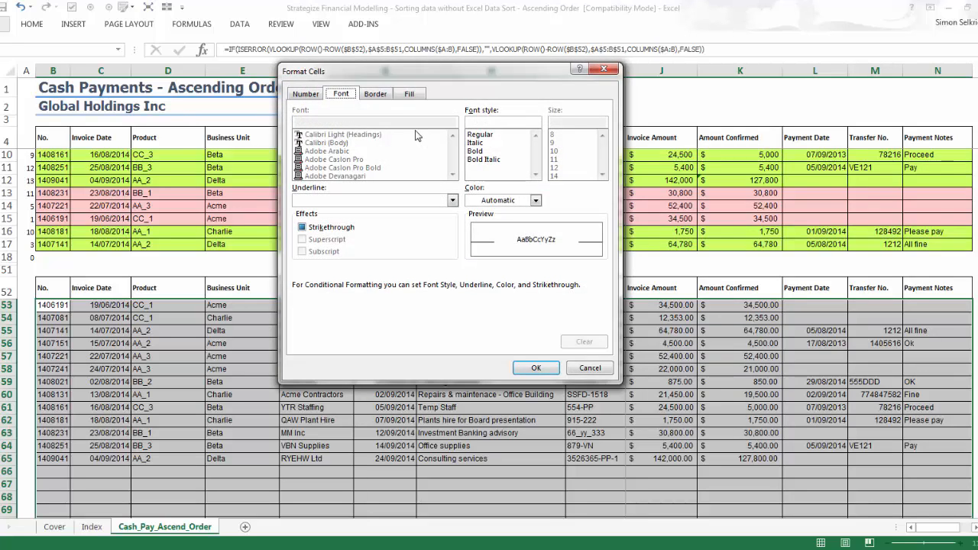
click(409, 94)
click(370, 97)
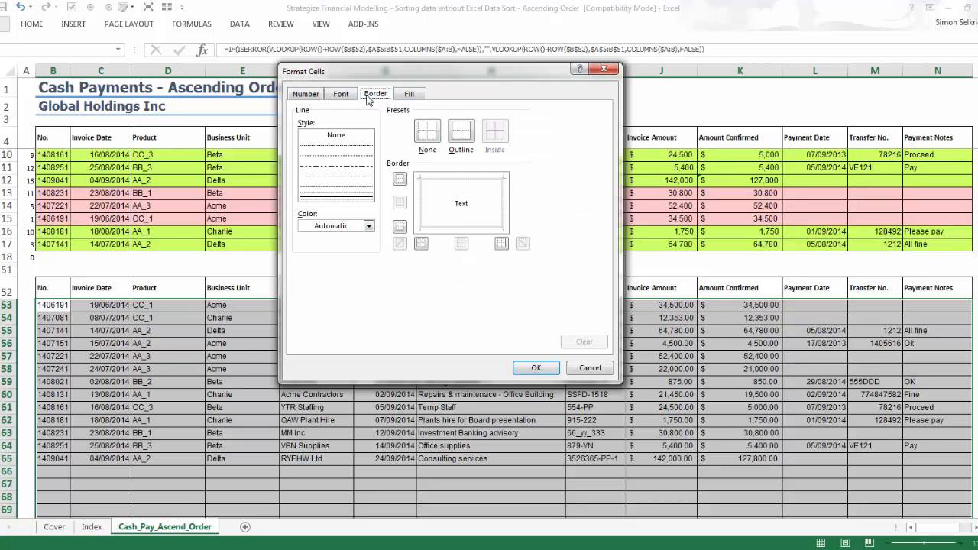
click(421, 210)
click(421, 210)
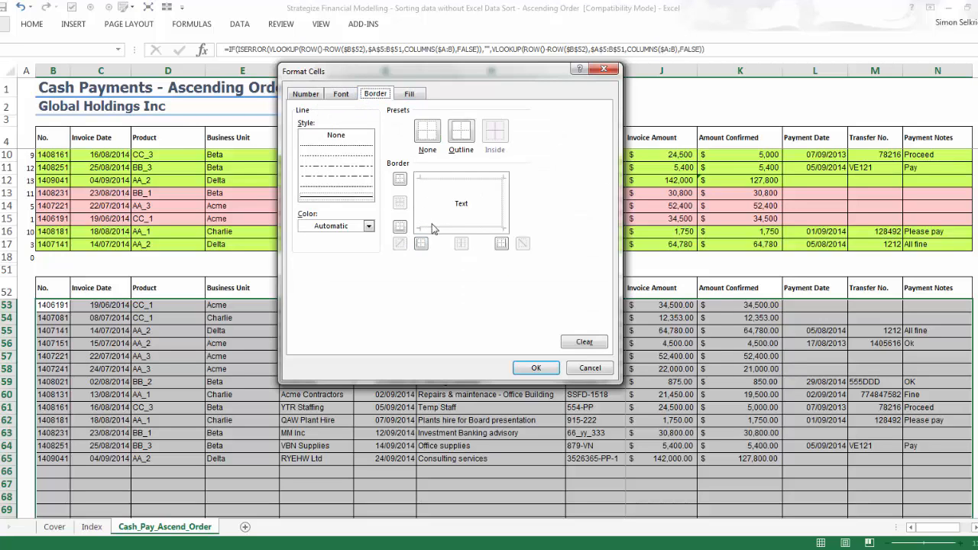
click(432, 227)
click(431, 227)
click(503, 218)
click(503, 216)
click(535, 368)
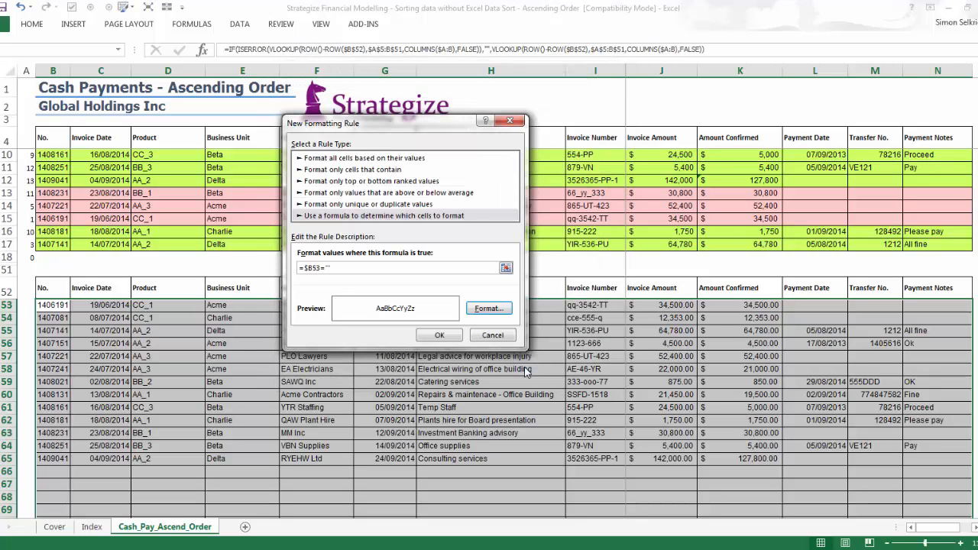
click(440, 337)
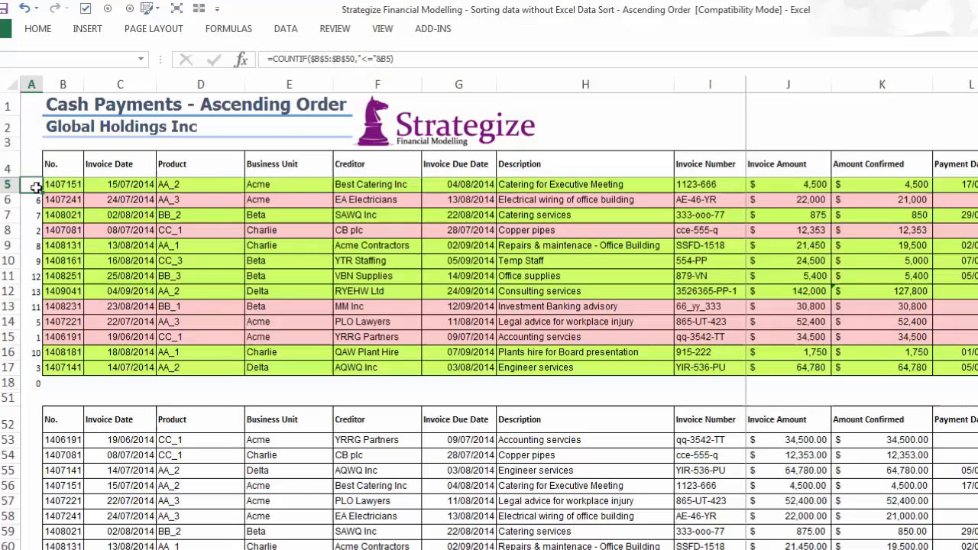
Change the A5 rank formula to =COUNTIF($F$5:$F$50,"<="&F5), fill it down to A18 and check the Creditor order in the lower table.
double_click(36, 187)
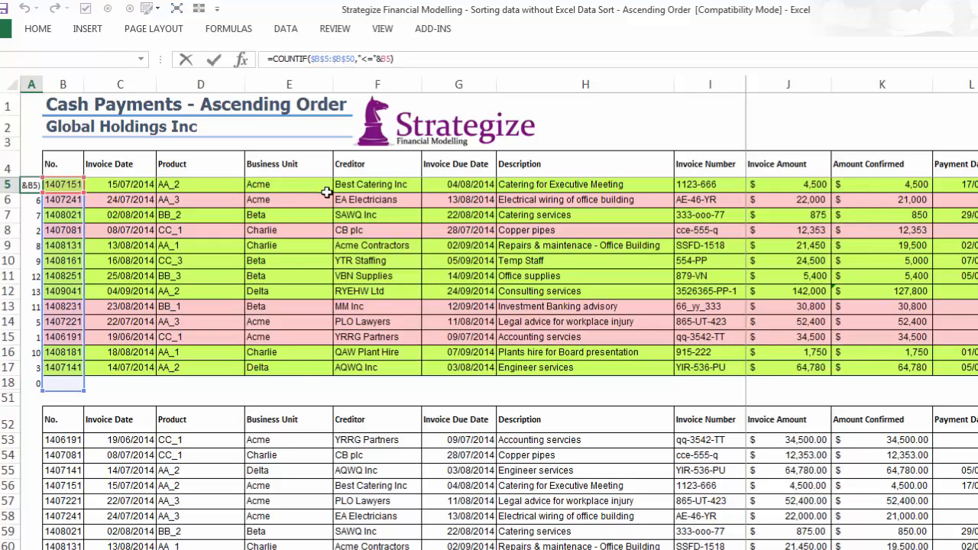
click(319, 60)
text(f)
drag(334, 60, 382, 59)
text(f$5:$f)
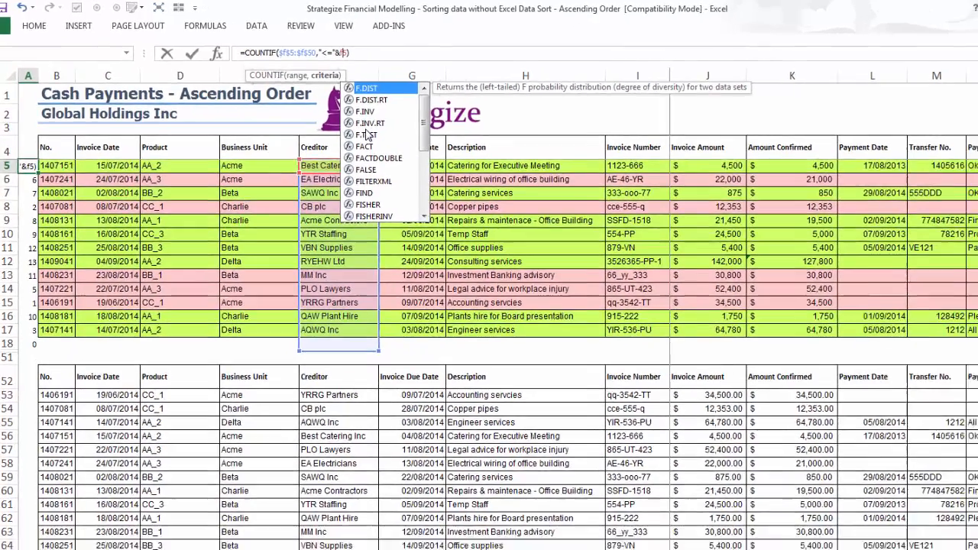
key(ctrl+Return)
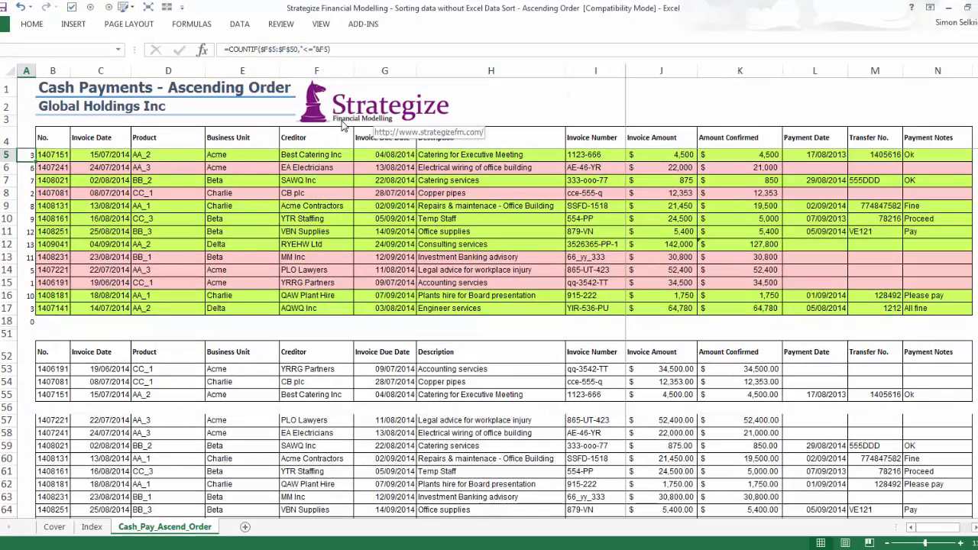
double_click(35, 161)
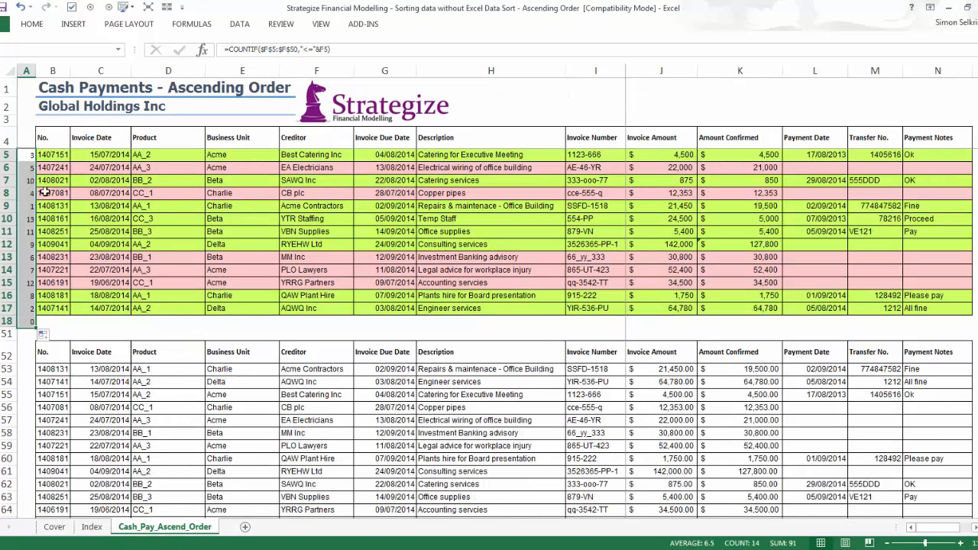
drag(297, 369, 306, 497)
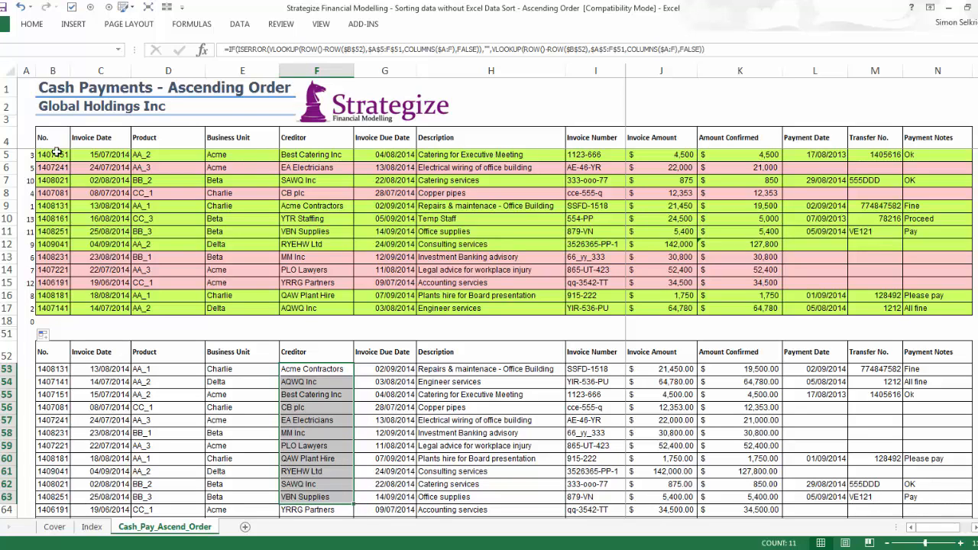
Change the A5 rank formula to =COUNTIF($H$5:$H$50,"<="&H5) to rank by Description, and fill it down to A18.
click(27, 154)
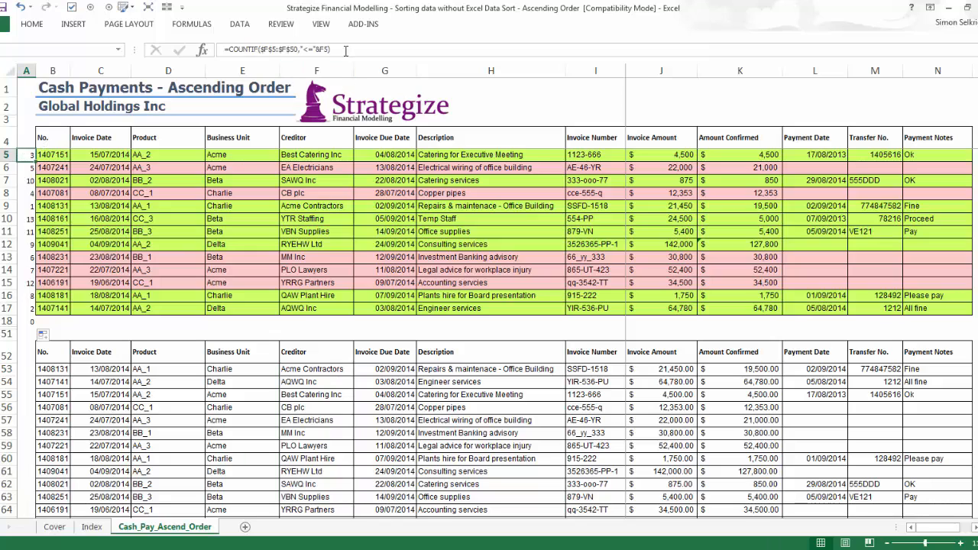
key(F2)
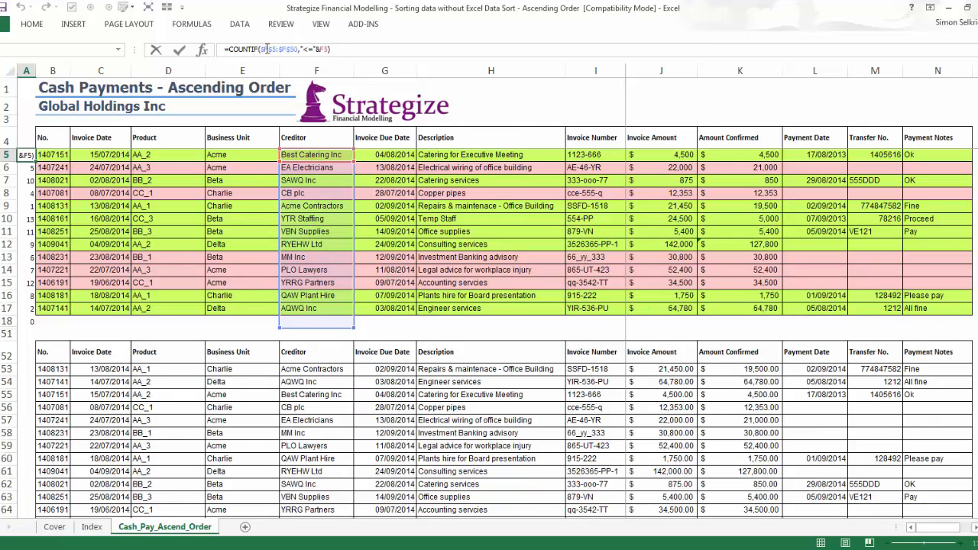
drag(265, 49, 315, 49)
text(h)
text(h)
text(h)
key(Return)
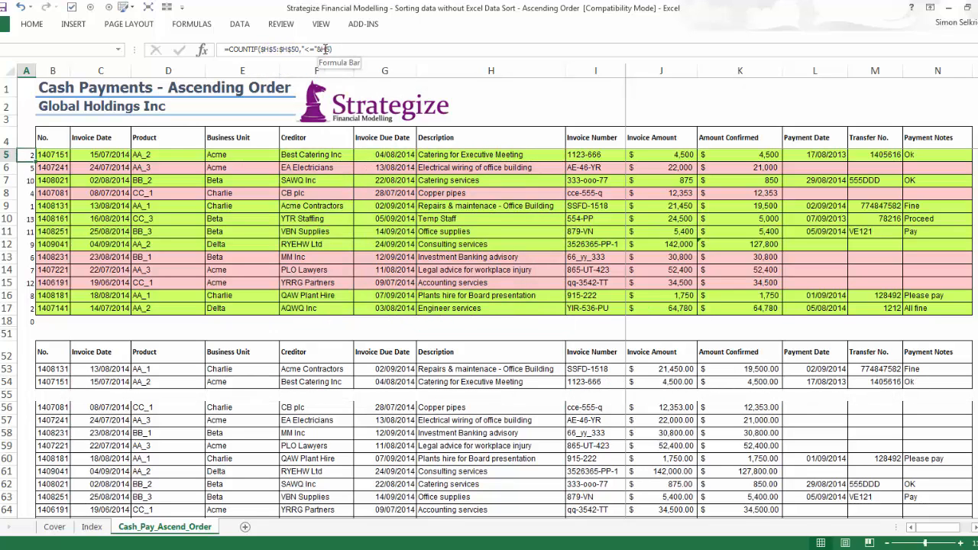
double_click(36, 160)
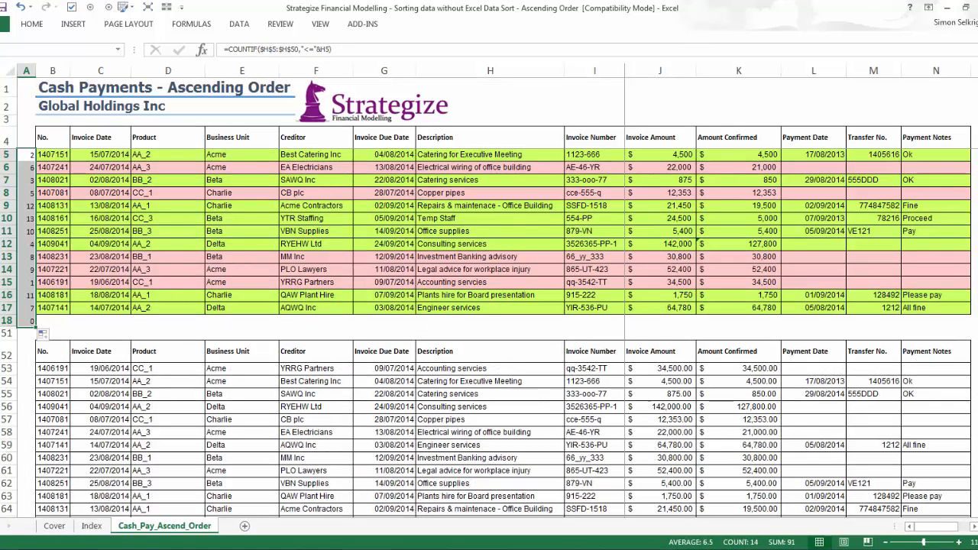
Hide the rank numbers in A5:A51 by applying the custom number format ;;;.
key(shift+Down)
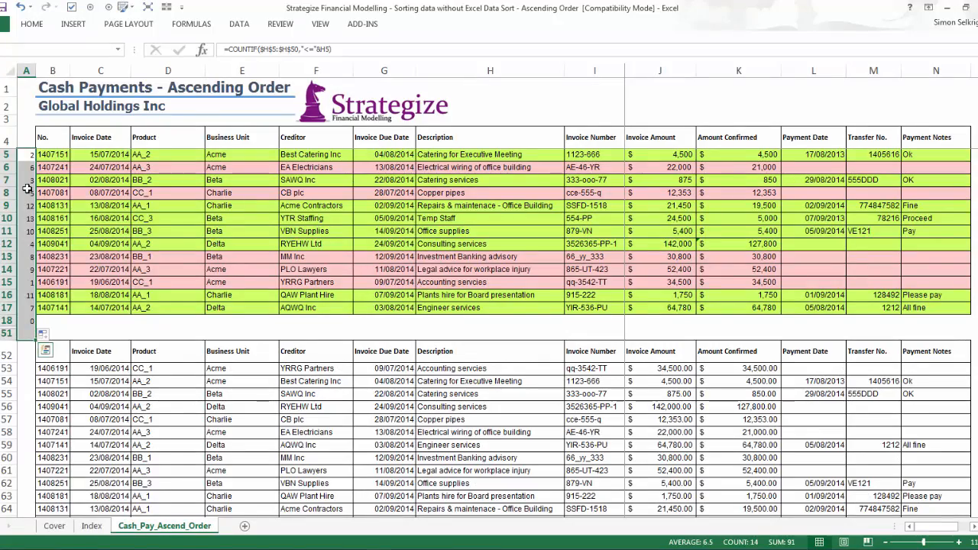
right_click(25, 187)
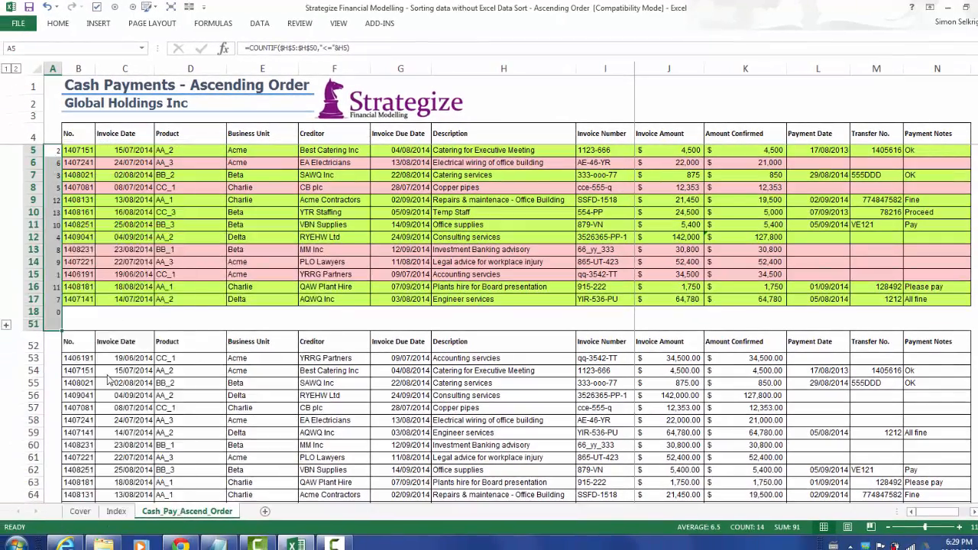
key(ctrl+1)
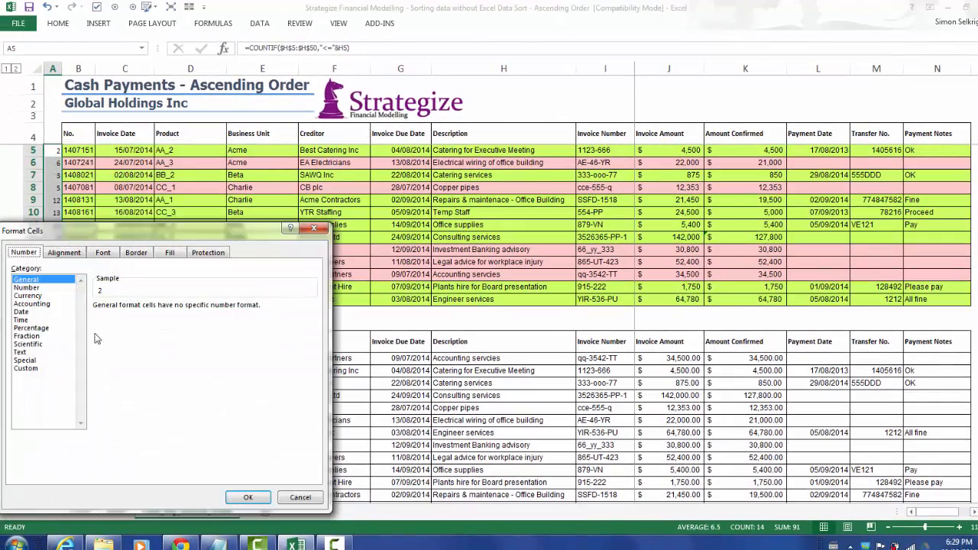
click(25, 368)
drag(128, 316, 84, 318)
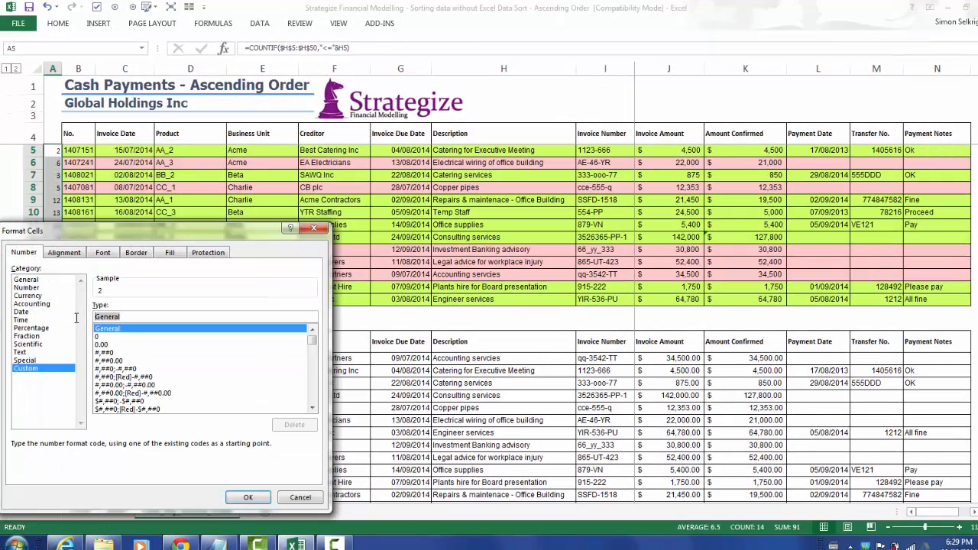
text(;;;)
click(247, 496)
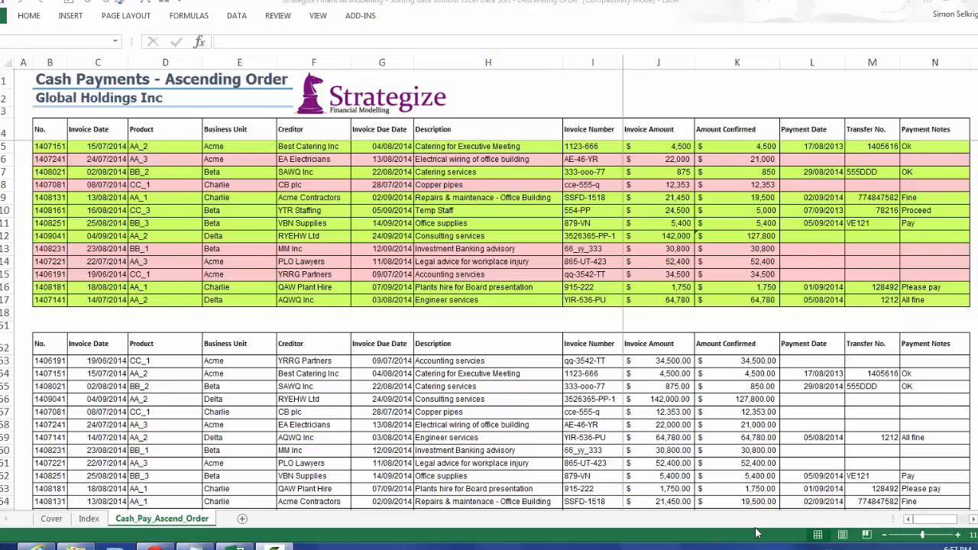
Create a copy of the Cash_Pay_Ascend_Order sheet at the end of the workbook.
click(43, 82)
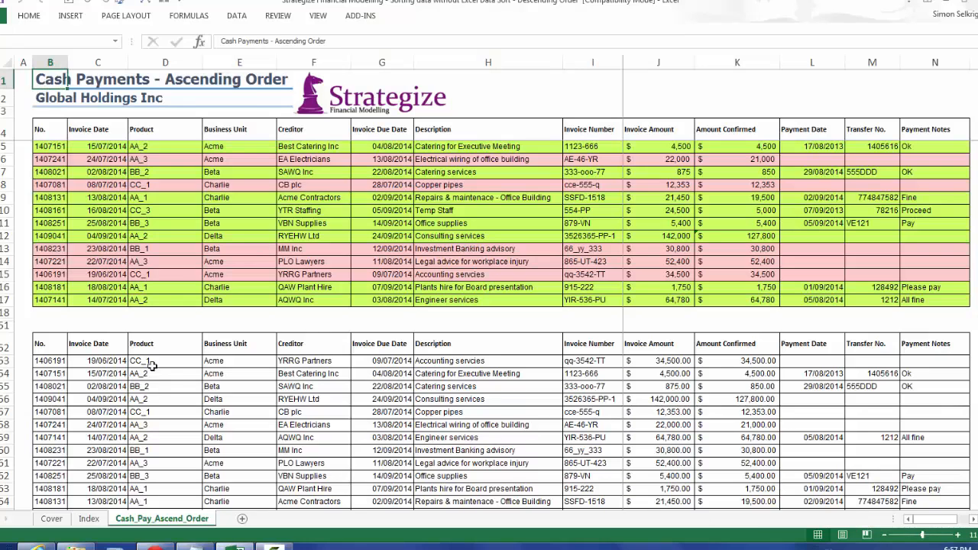
right_click(168, 526)
click(187, 307)
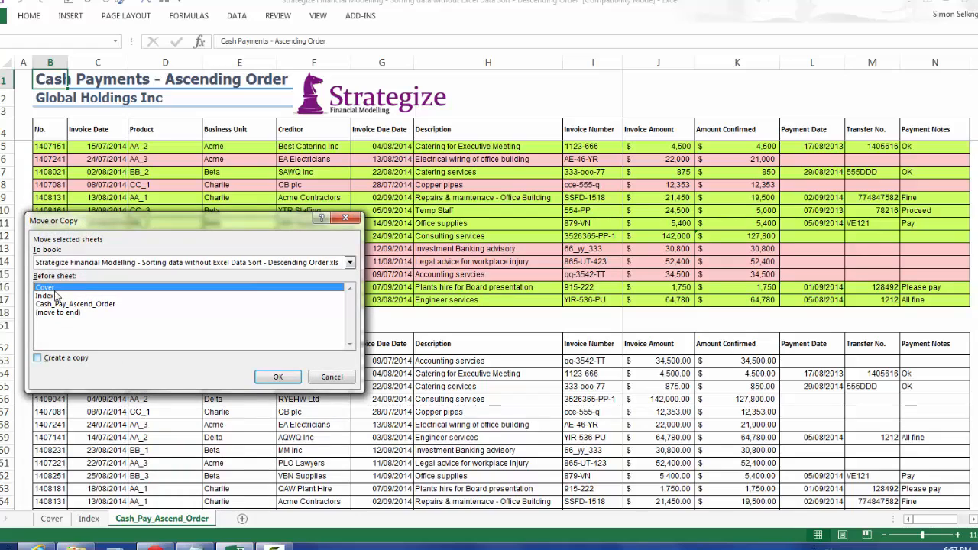
click(48, 359)
click(58, 312)
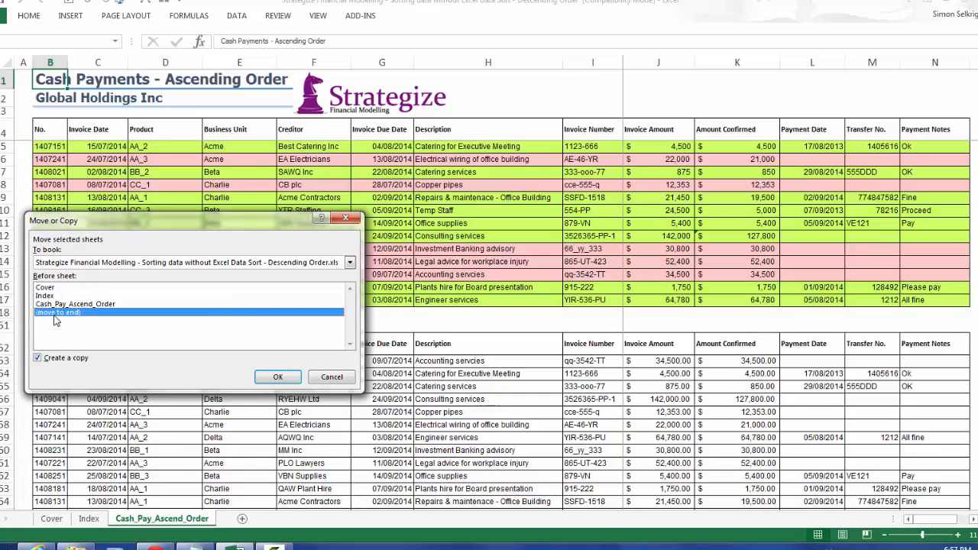
click(278, 377)
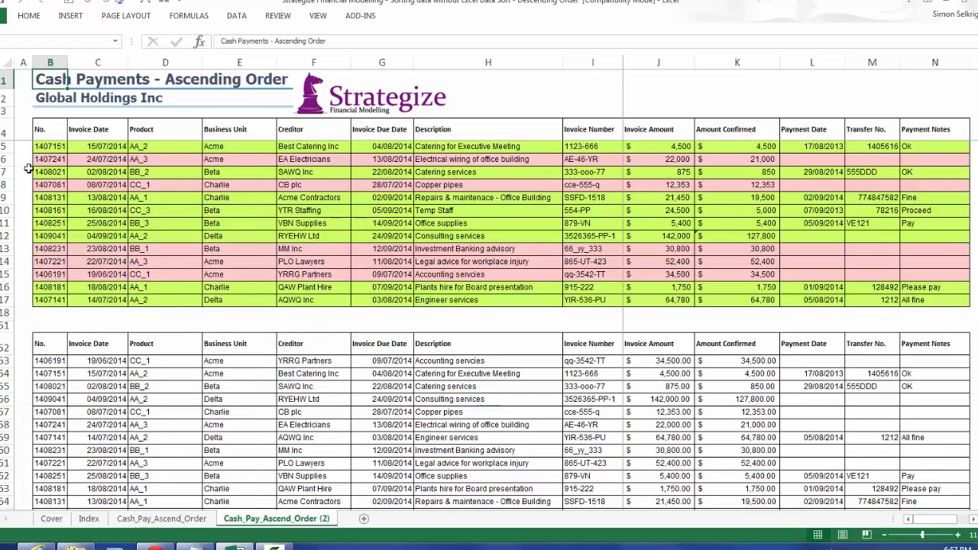
Show the rank numbers in A5:A51 again by clearing their custom number format, and expand the collapsed rows 19 to 50.
drag(21, 146, 21, 327)
key(ctrl+1)
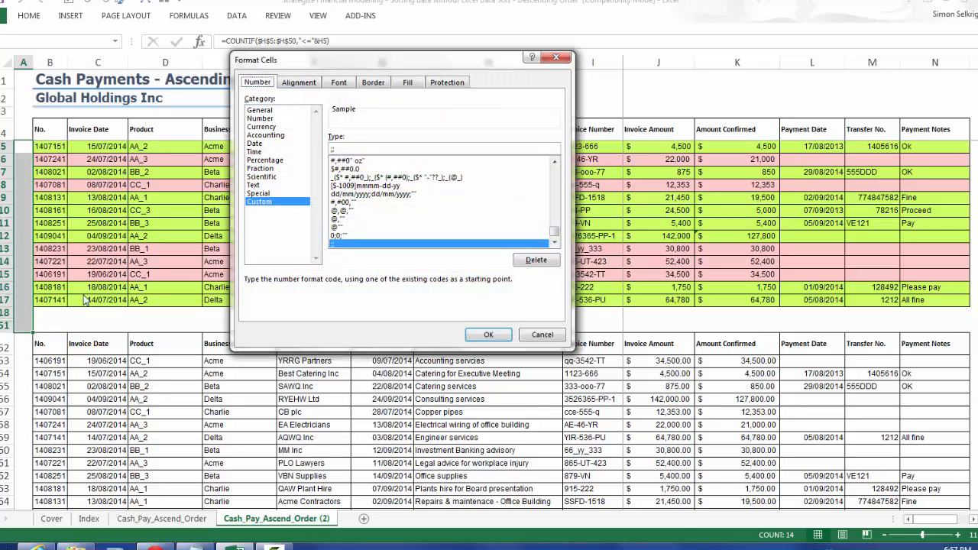
drag(341, 149, 296, 146)
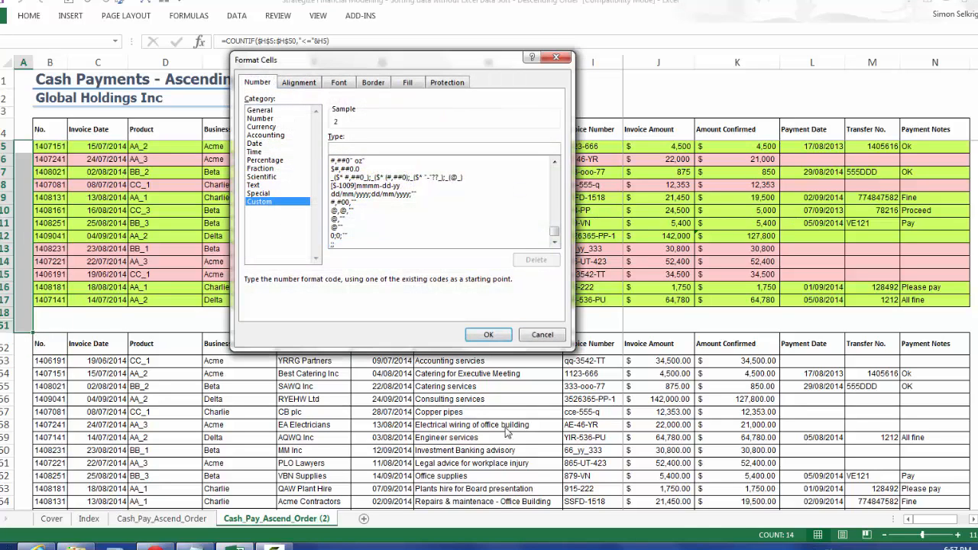
click(489, 335)
click(1, 326)
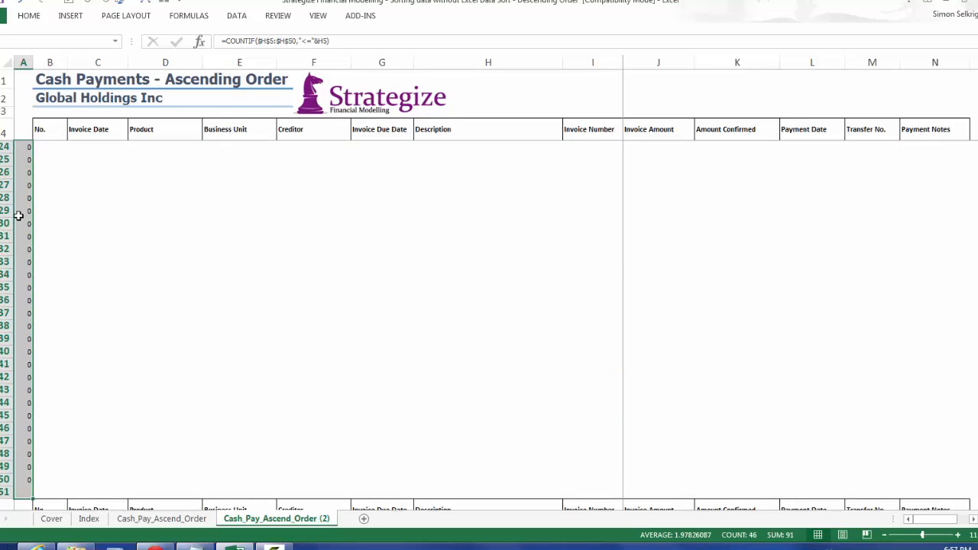
click(31, 133)
key(Down)
key(Down)
Change the sheet title in B1 to "Cash Payments - Descending Order".
click(37, 77)
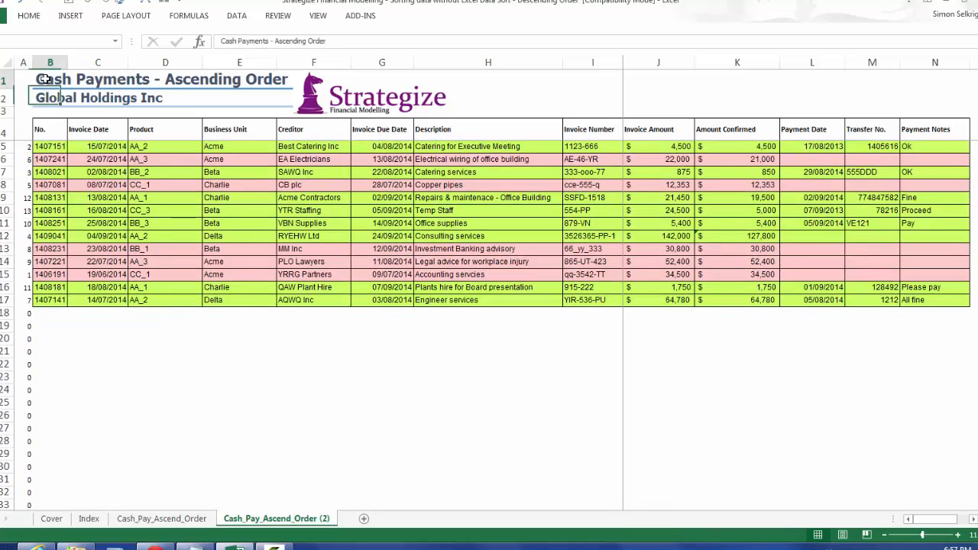
click(273, 40)
key(Delete)
text(De)
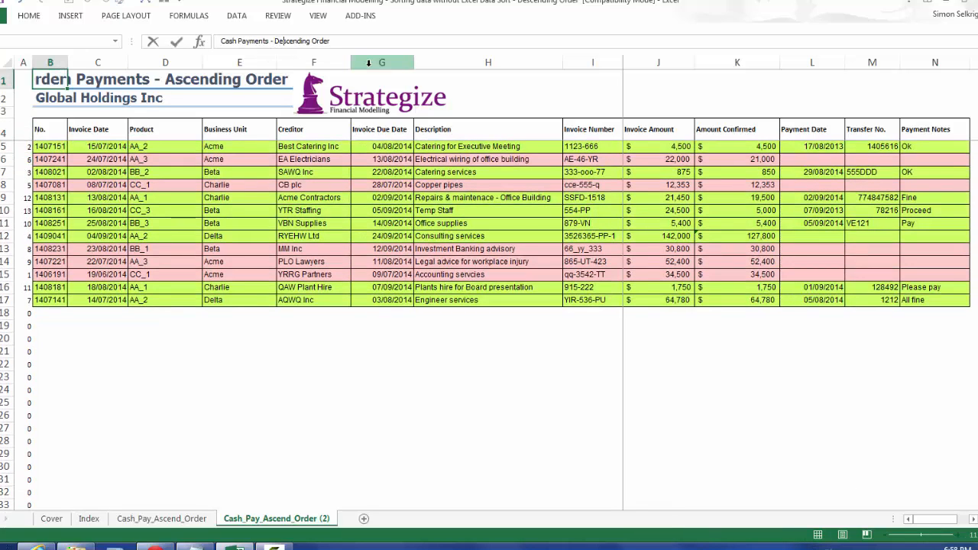
key(Return)
Nudge the Strategize logo slightly to the right so it clears the end of the sheet title.
right_click(377, 102)
key(Escape)
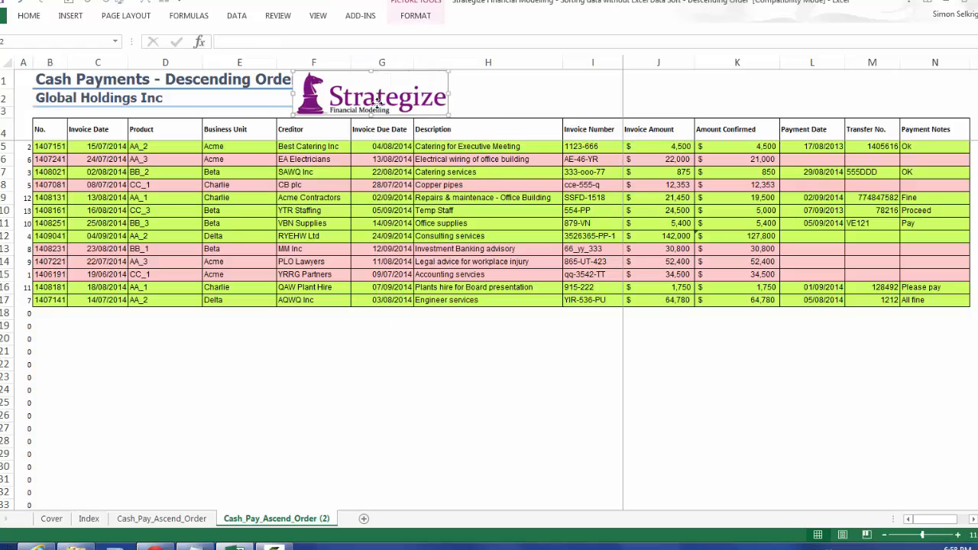
key(Right)
key(Right)
key(Right)
key(Right)
key(Right)
click(155, 133)
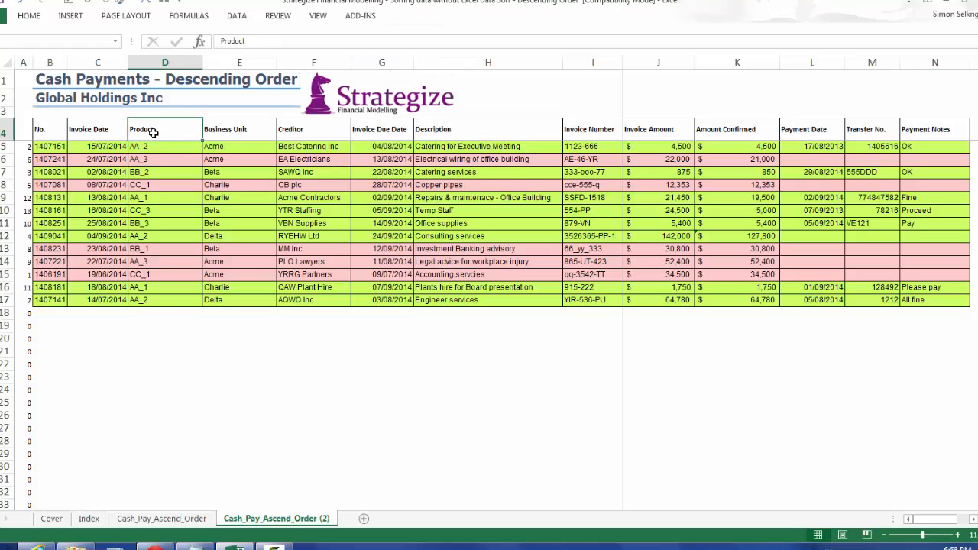
Rename the copied sheet Cash_Pay_Descend_Order.
double_click(319, 519)
key(BackSpace)
key(BackSpace)
key(BackSpace)
key(BackSpace)
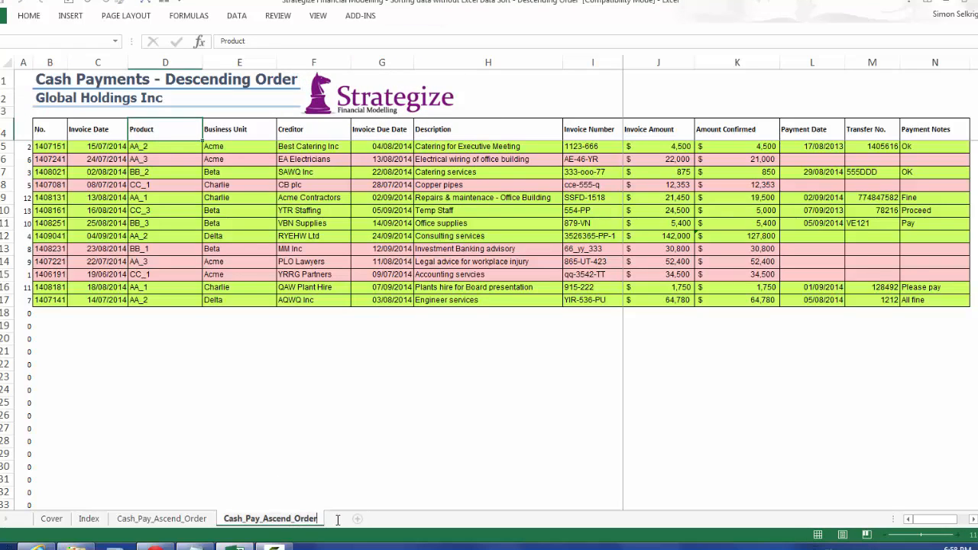
text(De)
key(Return)
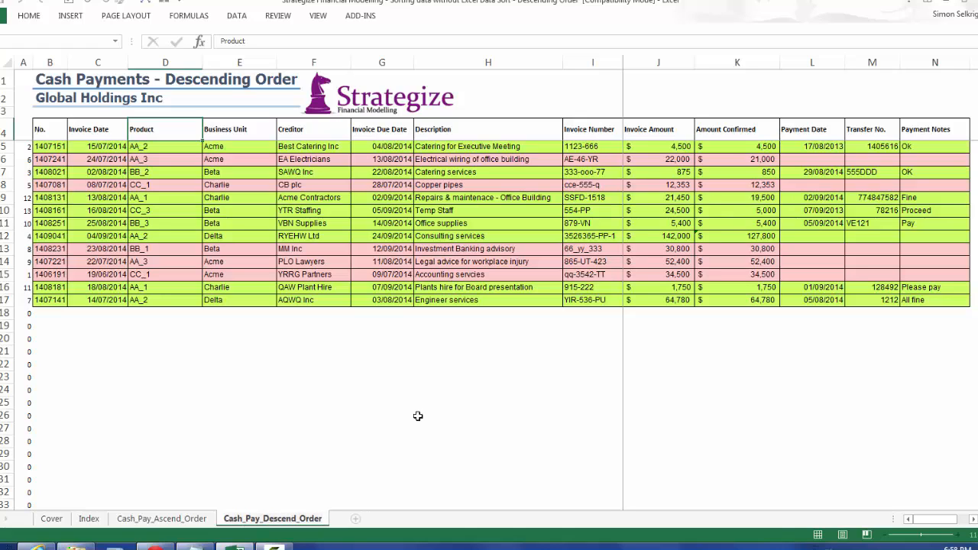
Copy the Cash Payments - Ascending Order link on the Index sheet from B5 down to B6.
click(89, 519)
drag(101, 149, 100, 162)
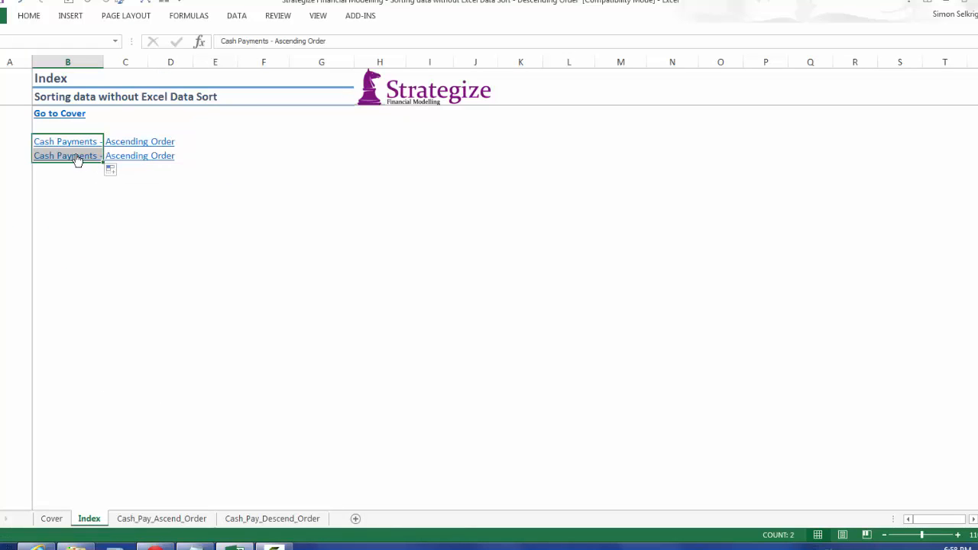
click(55, 173)
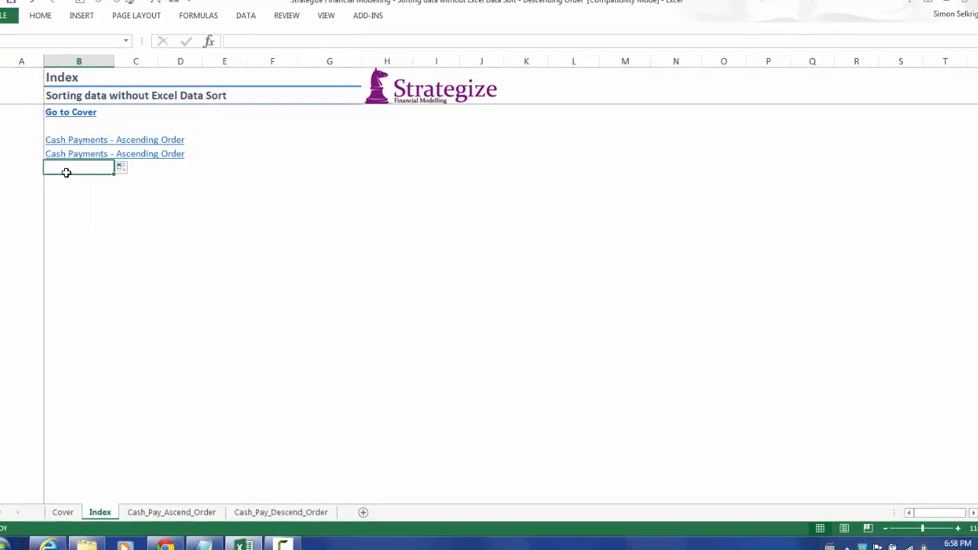
Point the B6 hyperlink to Cash_Pay_Descend_Order with display text "Cash Payments - Descending Order", and follow the link.
right_click(71, 156)
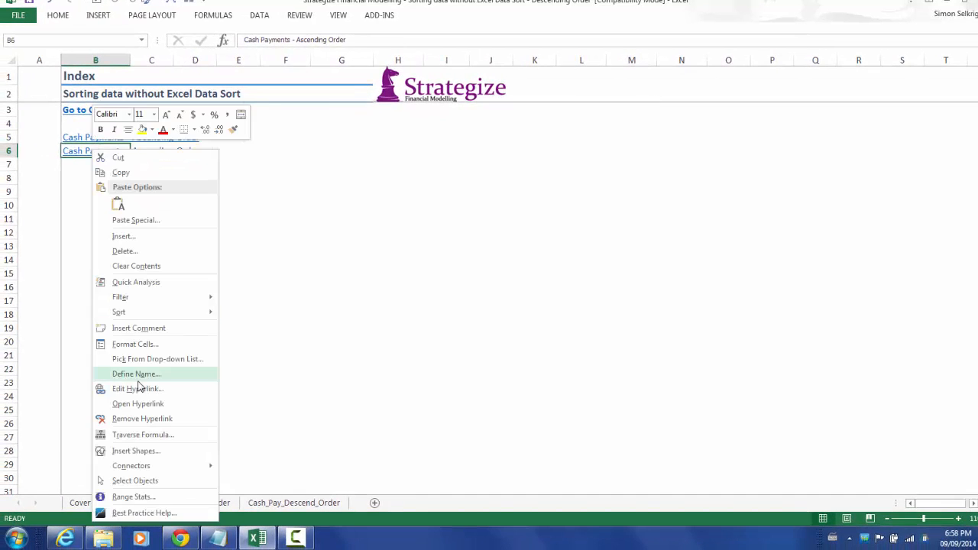
click(123, 395)
click(126, 409)
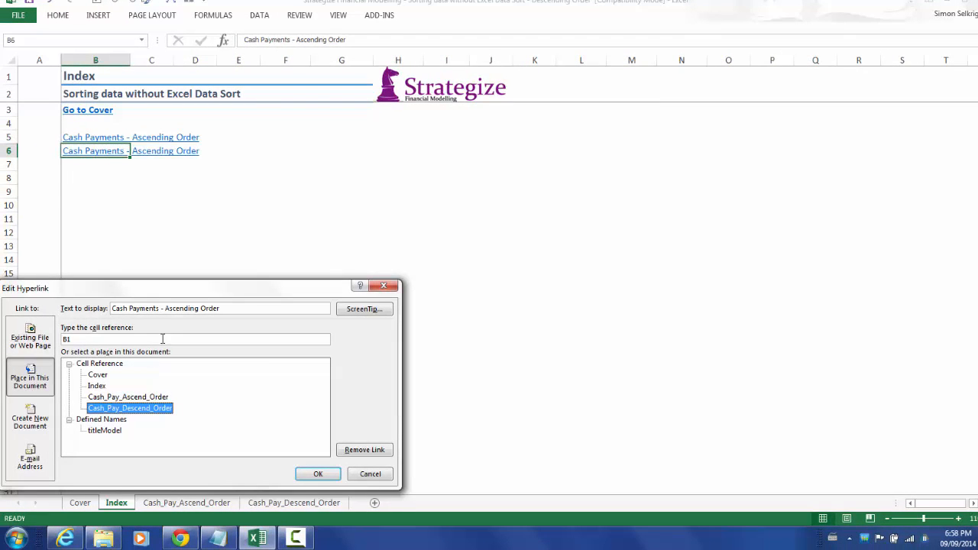
click(168, 308)
text(De)
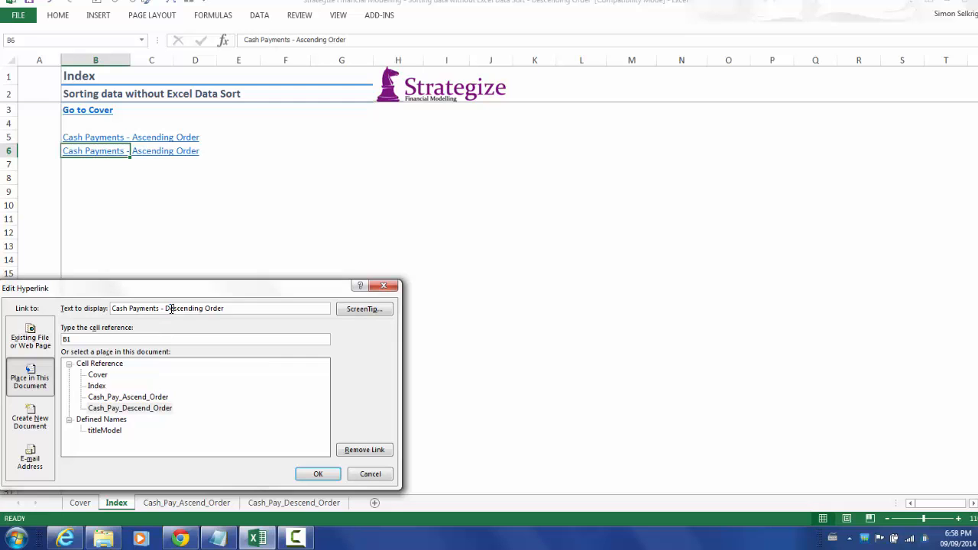
click(318, 474)
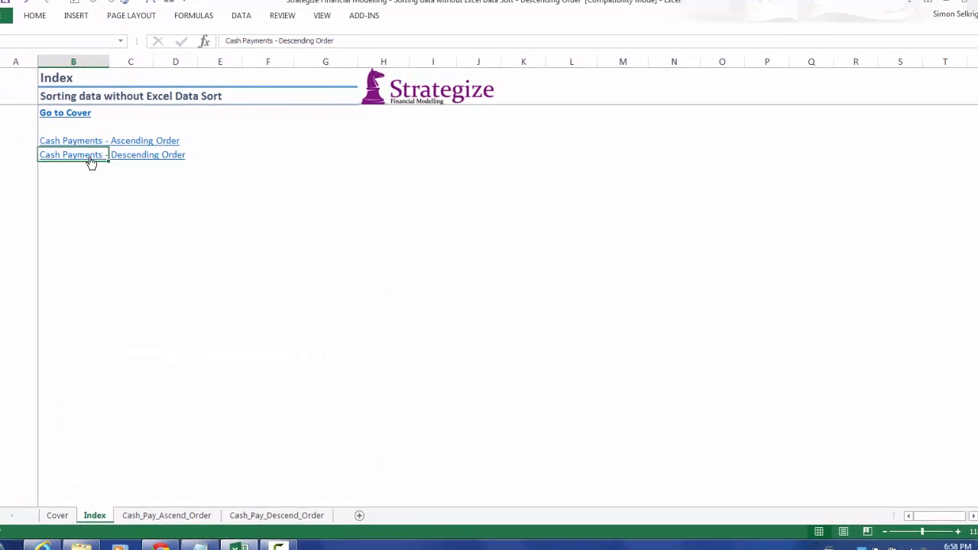
click(91, 156)
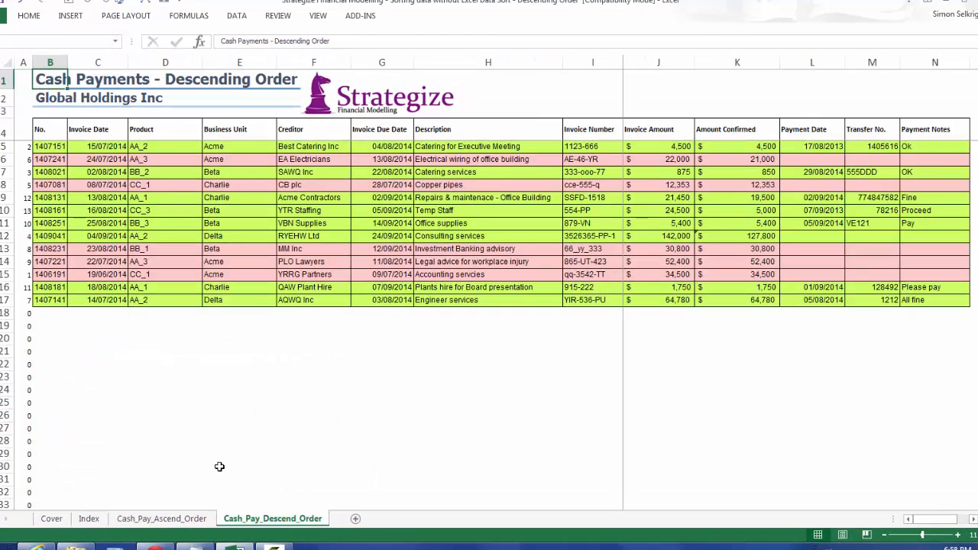
Change the A5 rank formula to =COUNTIF($B$5:$B$50,"<="&B5) so it ranks by No.
click(23, 146)
click(266, 40)
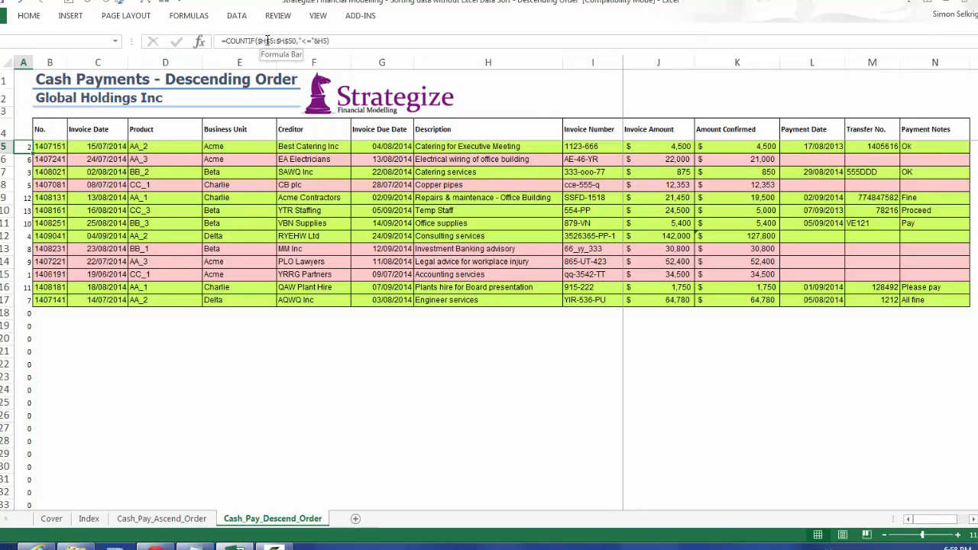
text(b)
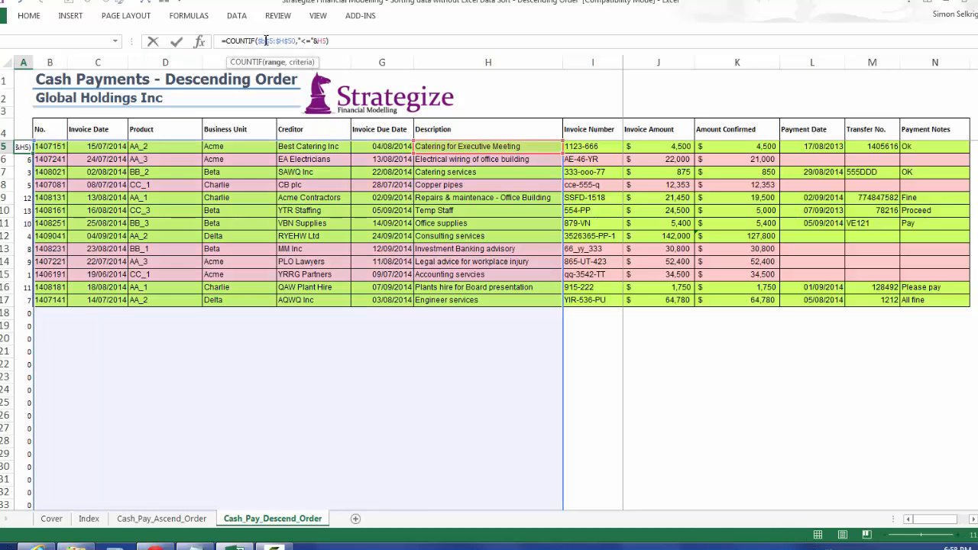
key(BackSpace)
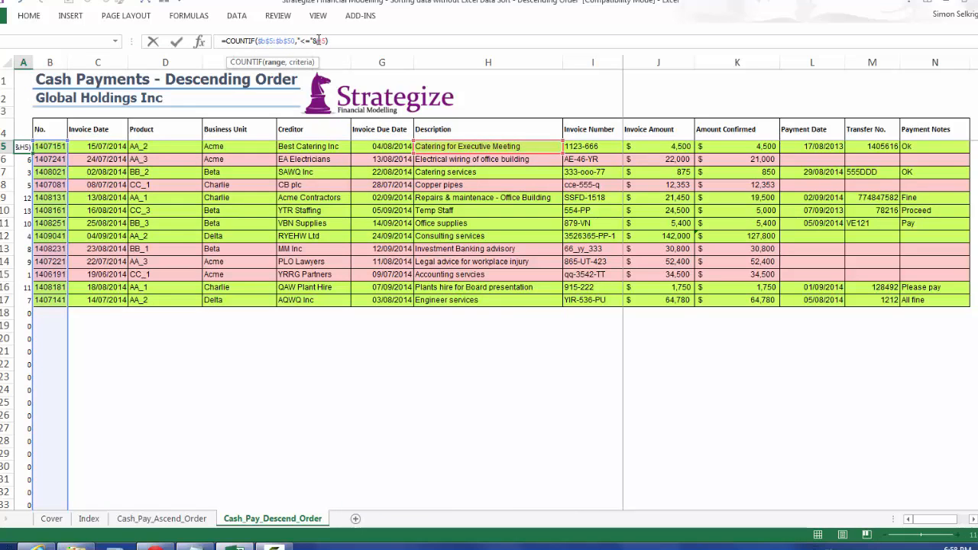
text(h)
key(Return)
key(Up)
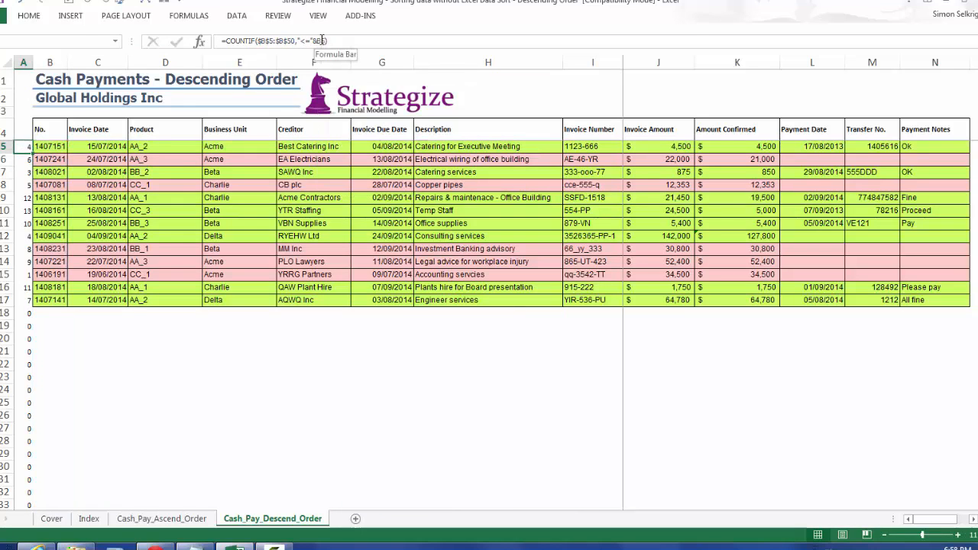
Wrap the A5 formula in an IF that tests COUNTIF($B$5:$B$50,"<="&B5)=0 and returns the same COUNTIF when true.
click(228, 43)
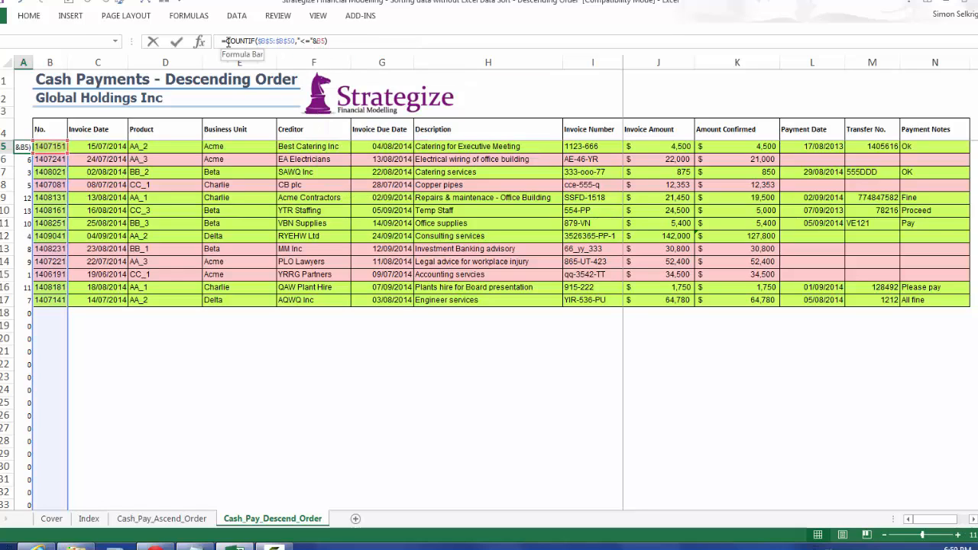
text(IF()
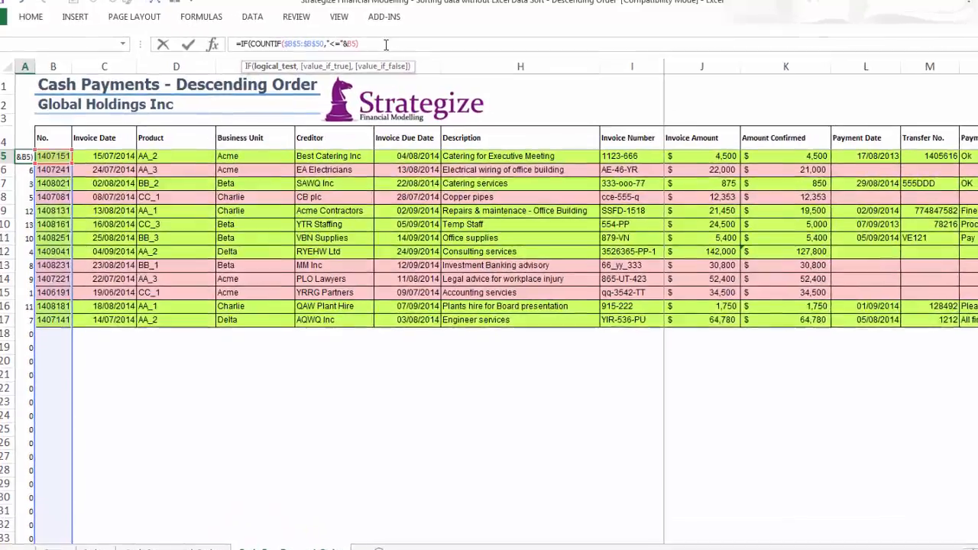
text(=0,)
text(COUNTIF($B$5:$B$50,"<="&B5))
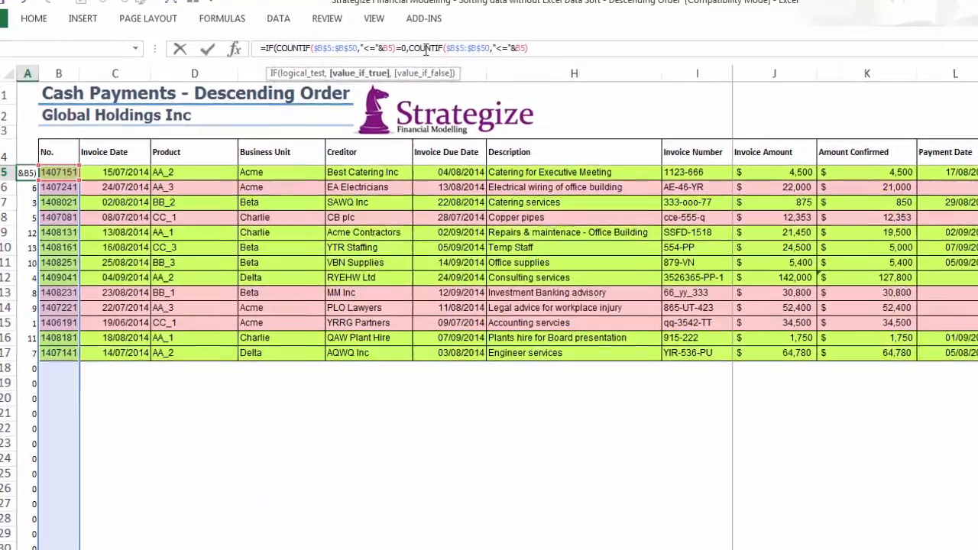
Complete the IF in A5 with the false result COUNTA($B$5:$B$50)-COUNTIF($B$5:$B$50,"<="&B5)+1.
text(,)
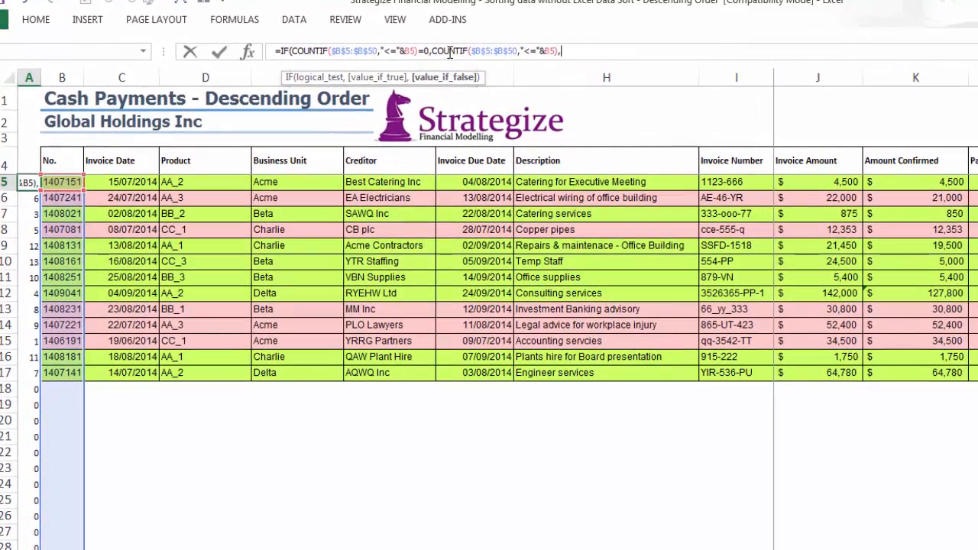
text(count)
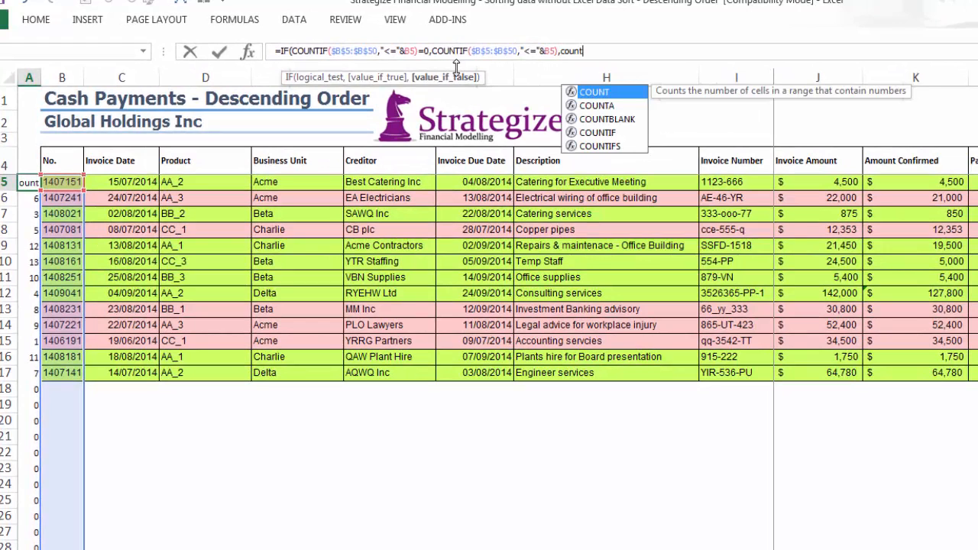
text(a()
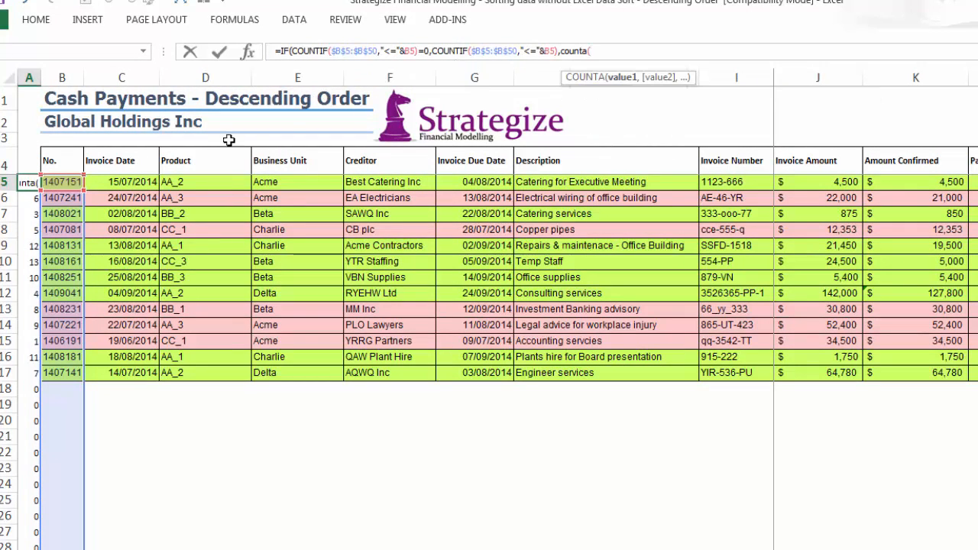
drag(48, 182, 61, 549)
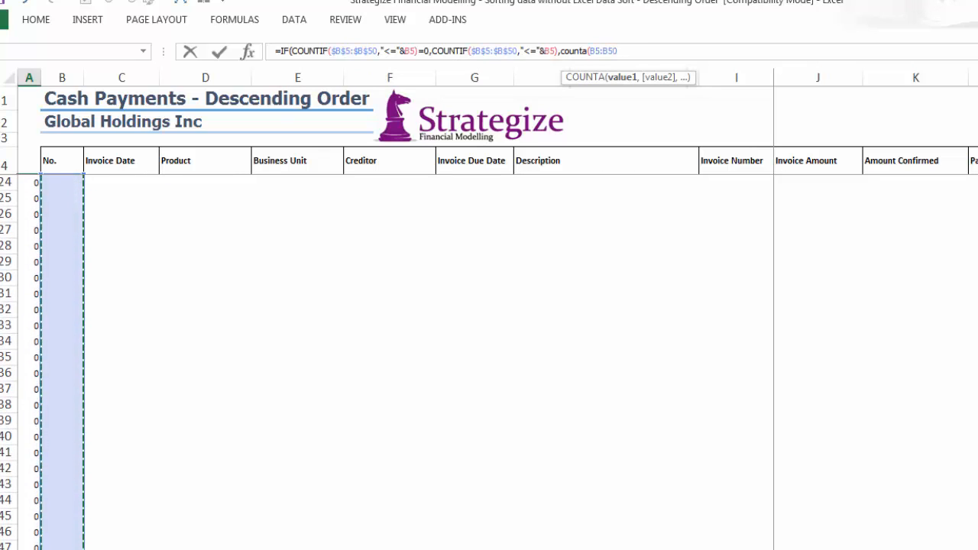
key(F4)
text(-)
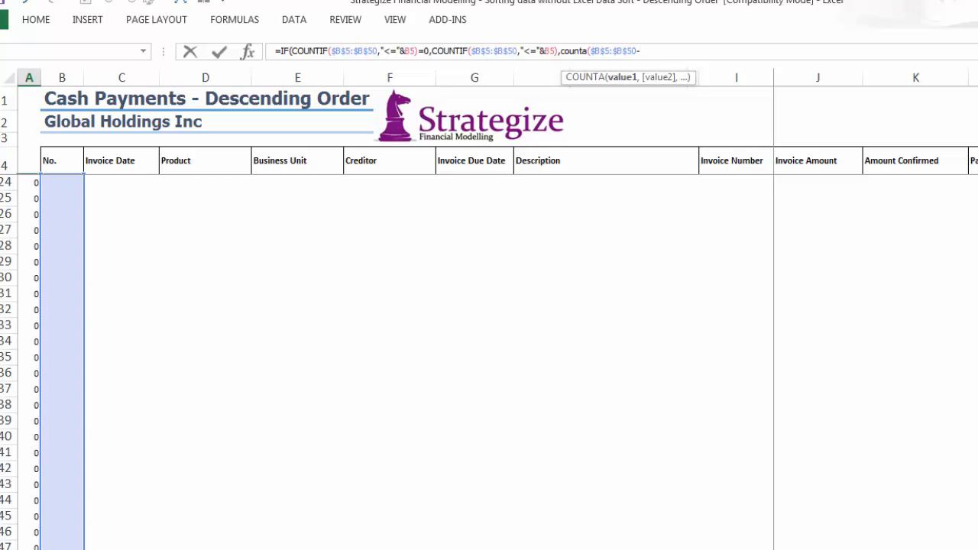
key(BackSpace)
text()-)
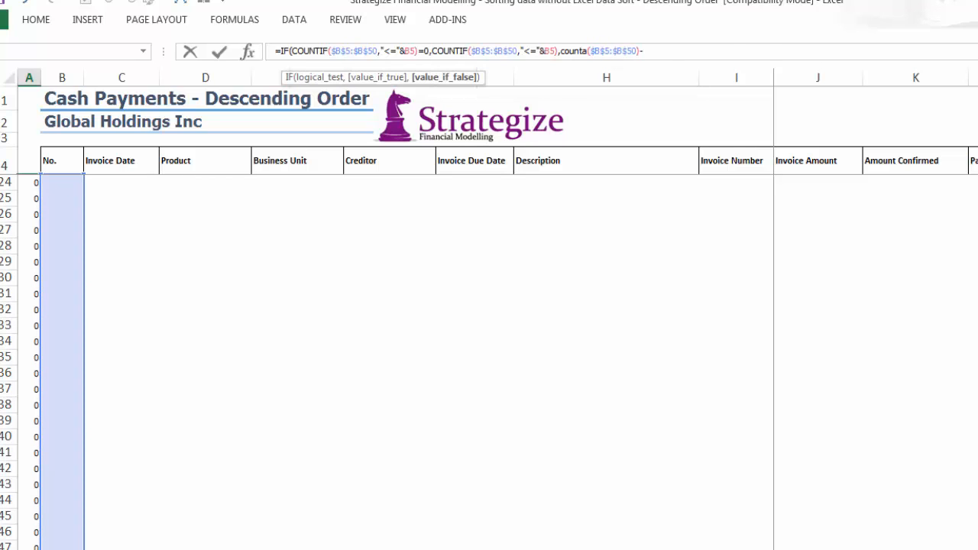
text(COUNTIF($B$5:$B$50,"<="&B5))
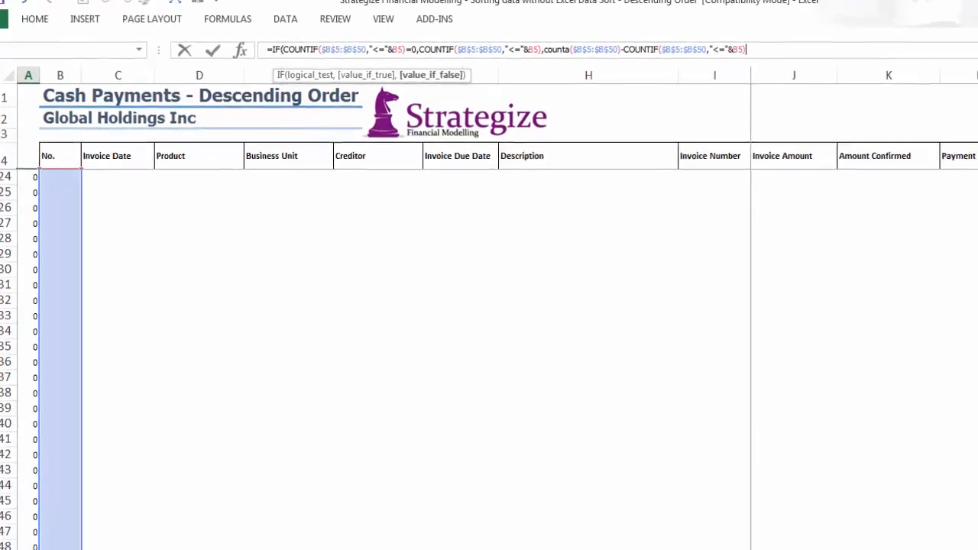
scroll(591, 448, up, 6)
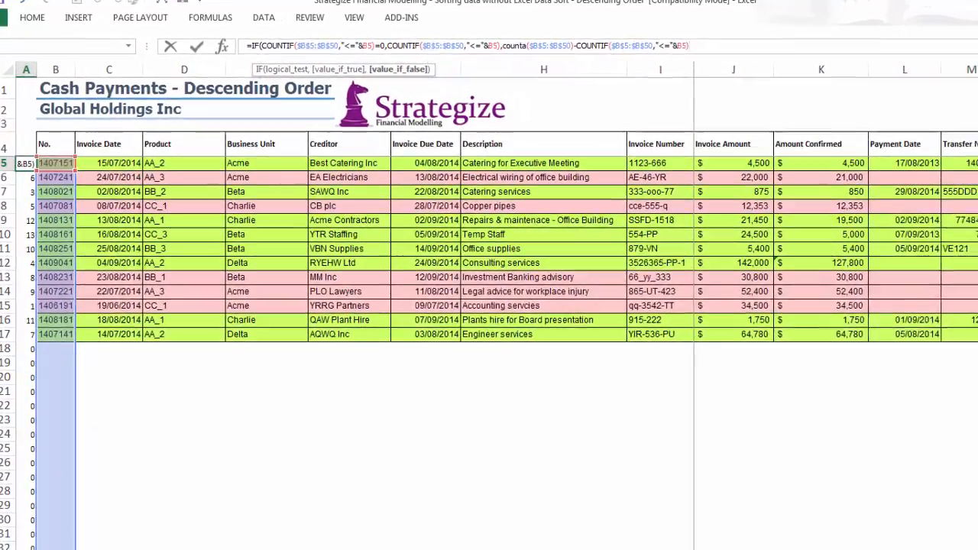
text(+)
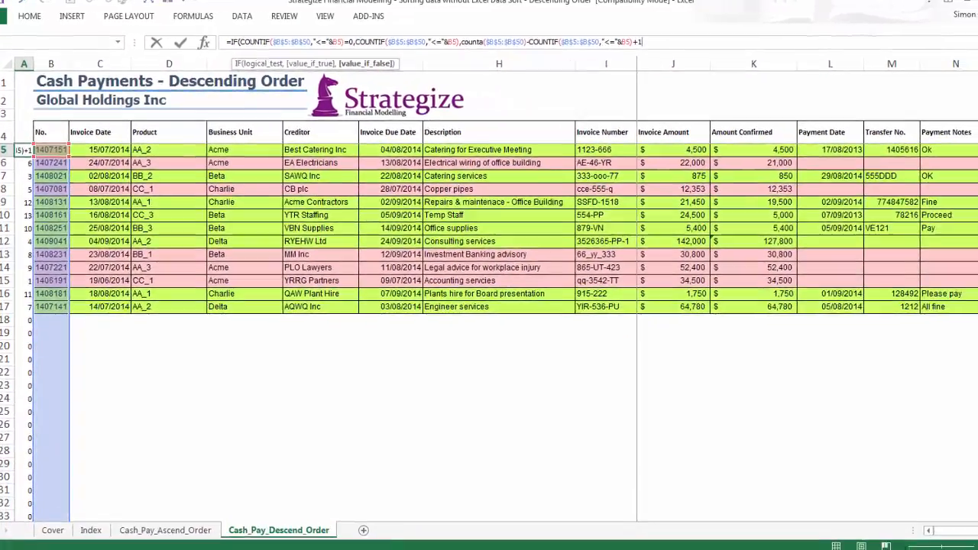
text(1)
key(Return)
key(Up)
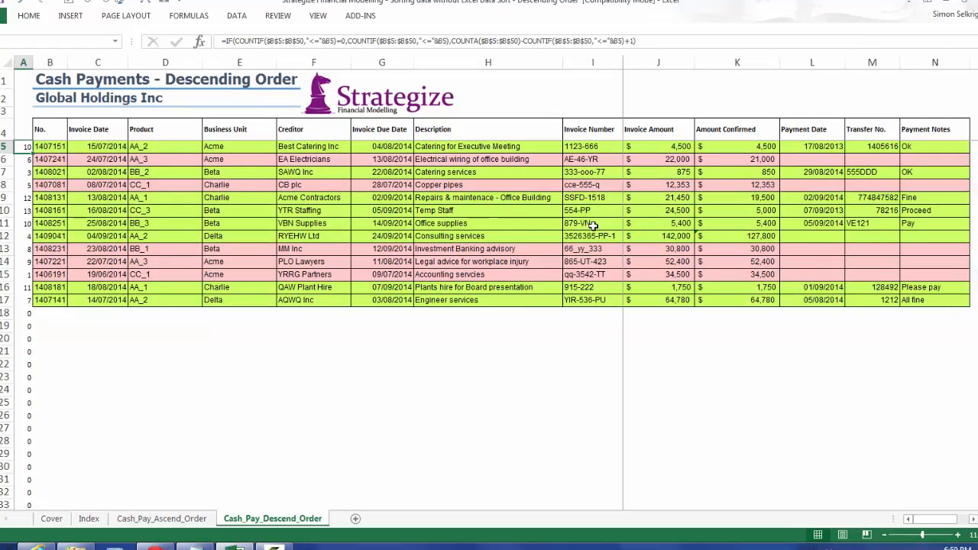
Fill the A5 rank formula down to A50, then collapse rows 19 to 50 to check the No. order in the lower table.
double_click(33, 153)
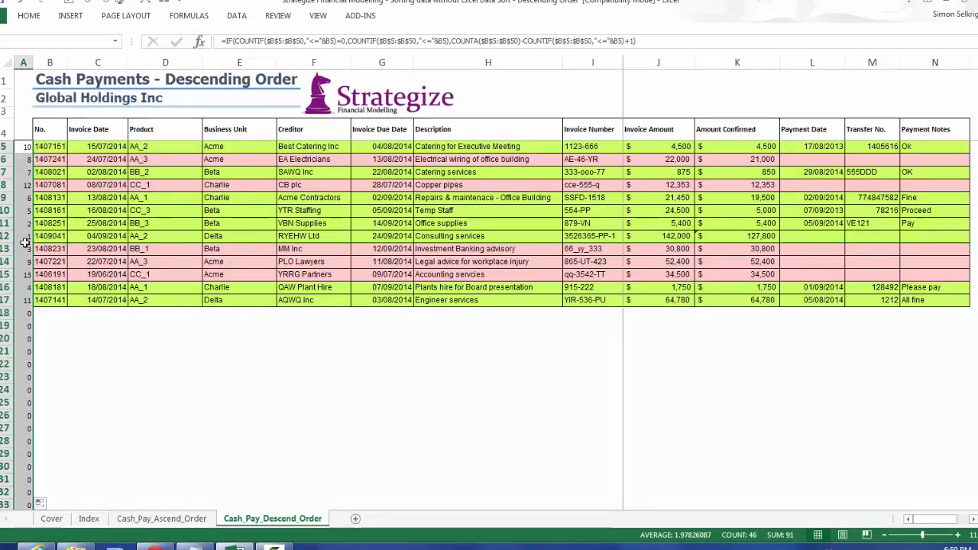
click(43, 279)
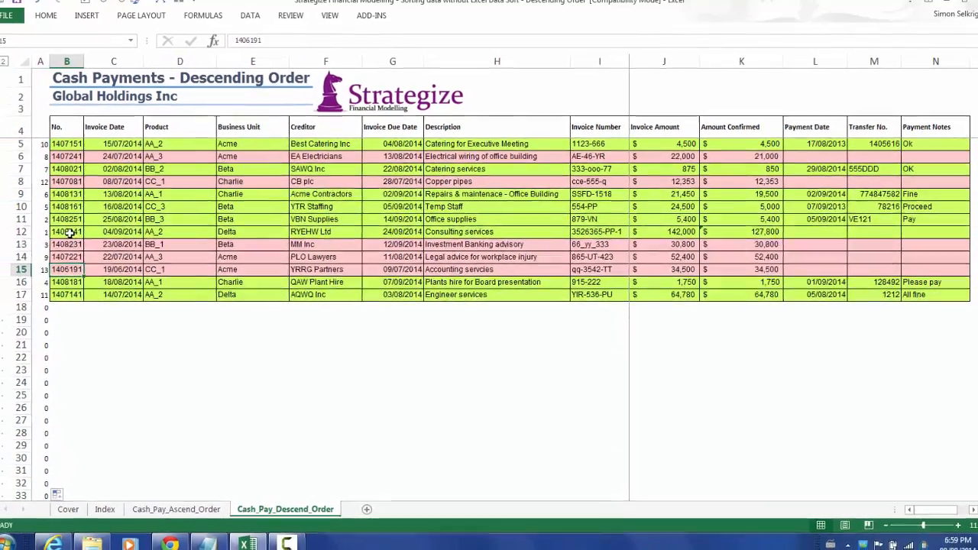
click(50, 236)
click(53, 143)
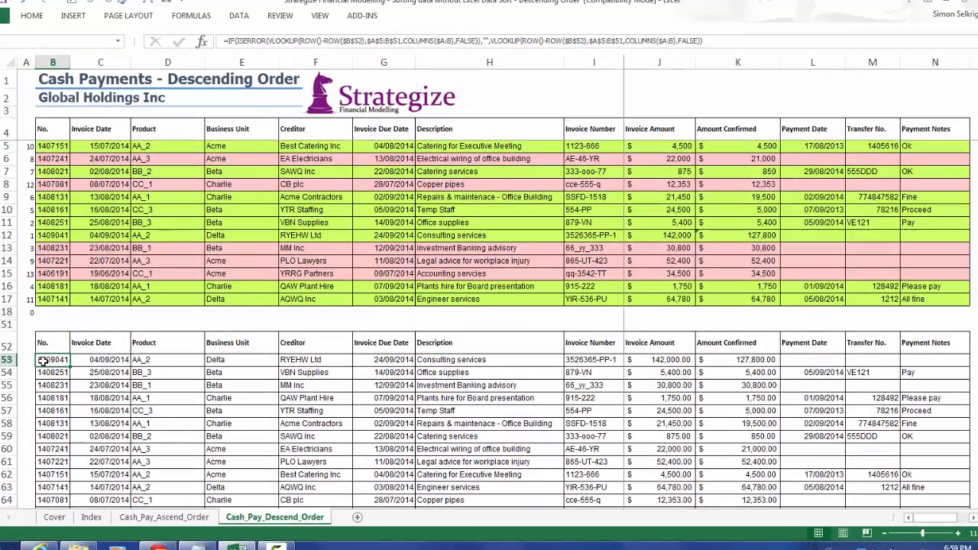
click(26, 146)
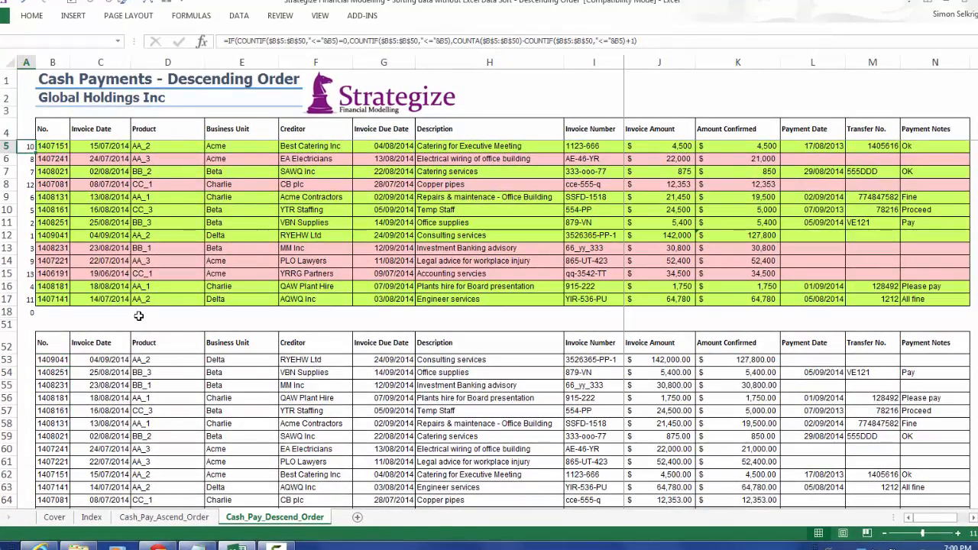
Change the first two COUNTIFs in the A5 rank formula to the Description column, using $H$5:$H$50 and H5.
drag(62, 359, 56, 412)
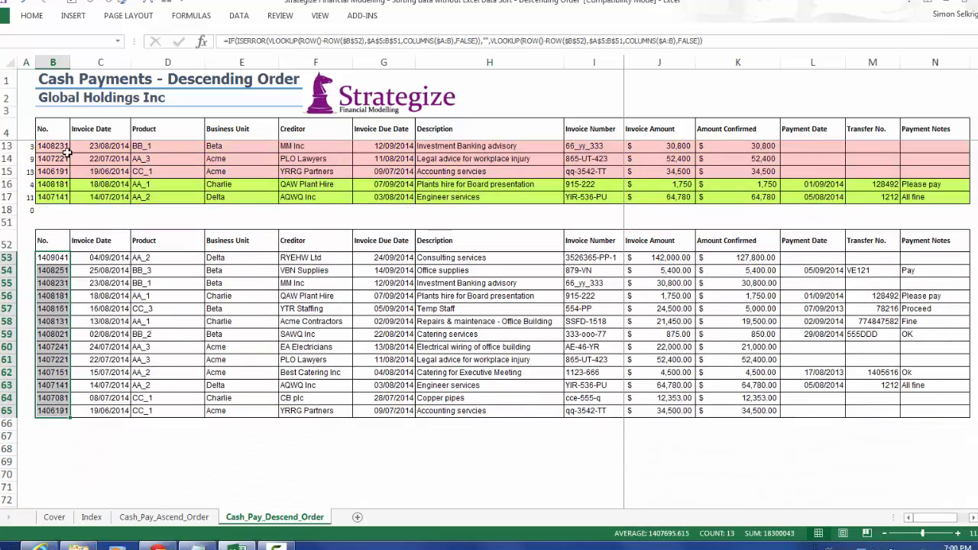
click(44, 129)
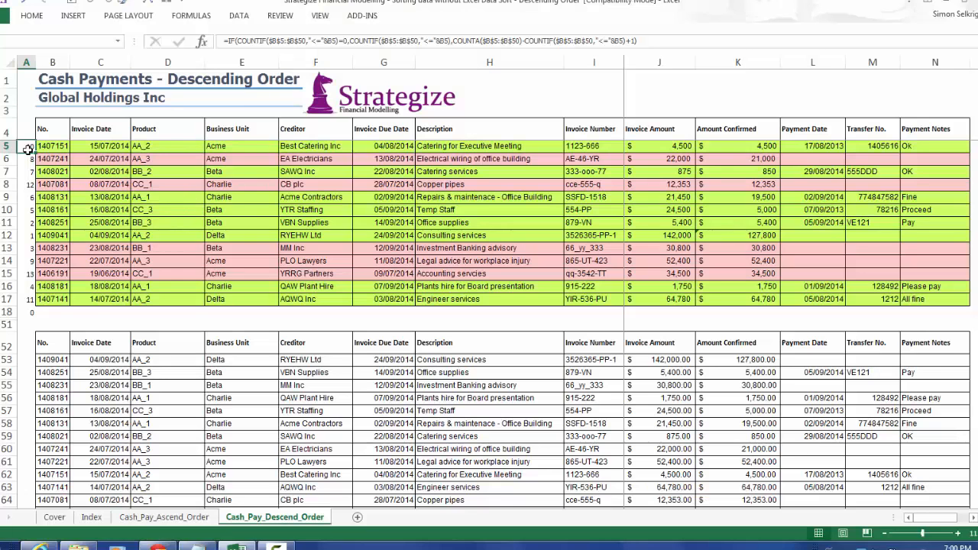
click(675, 41)
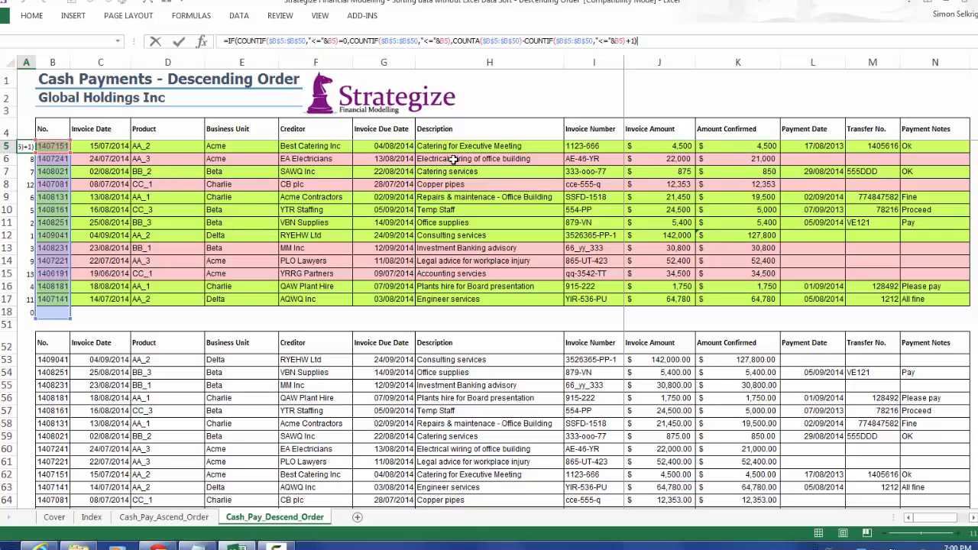
click(276, 42)
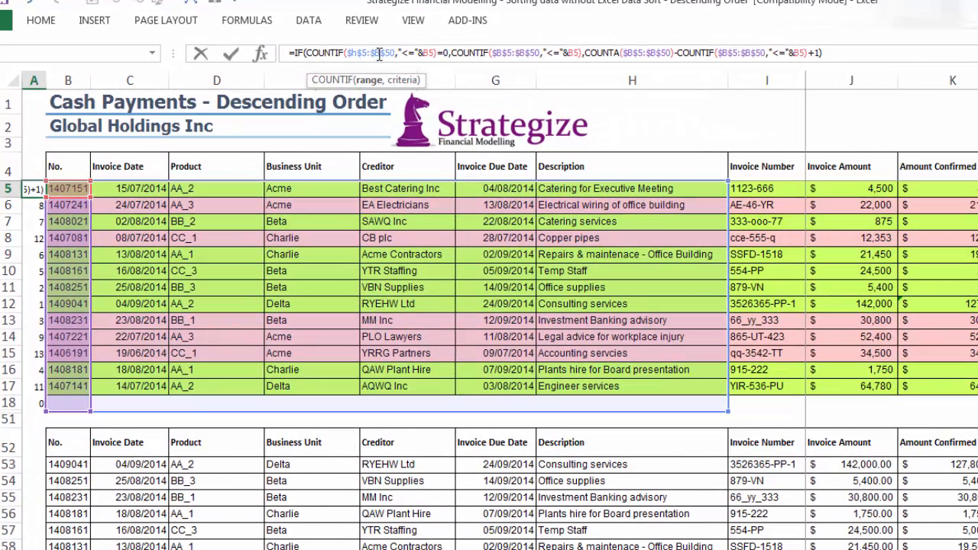
text(h)
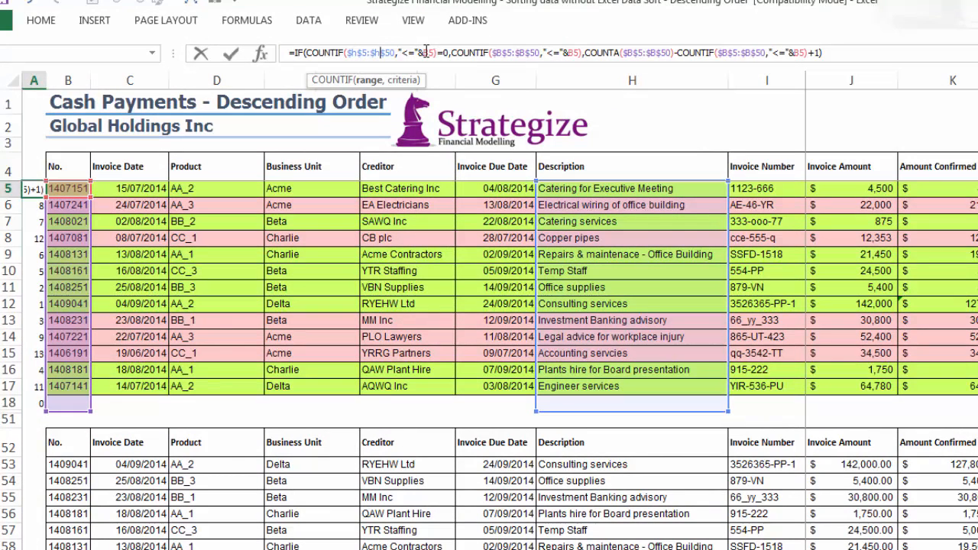
drag(422, 52, 428, 52)
text(h)
drag(494, 52, 500, 53)
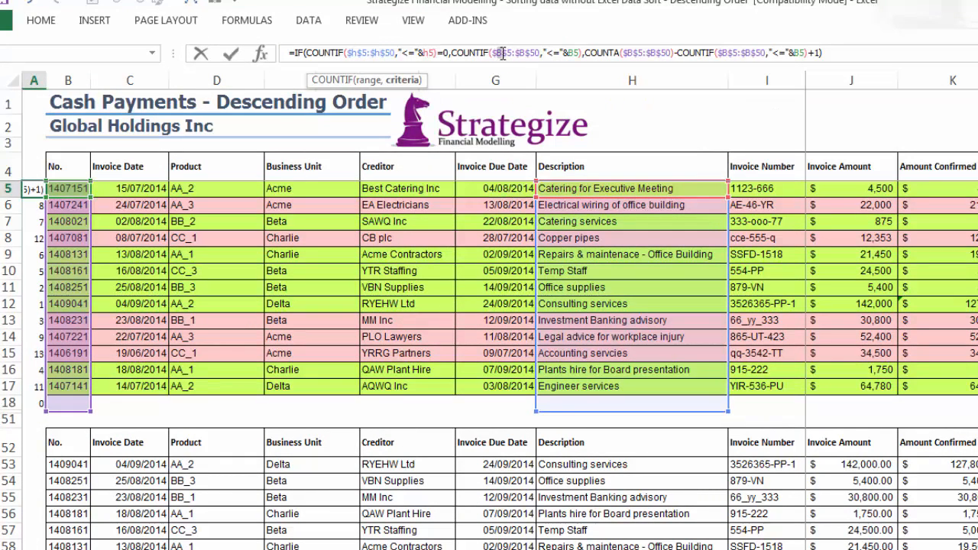
text(h)
text(h)
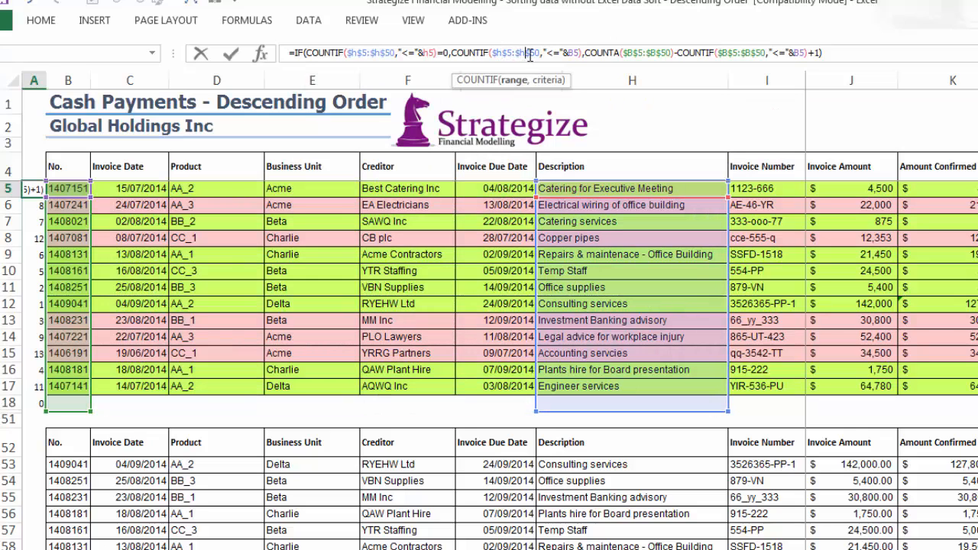
text(h)
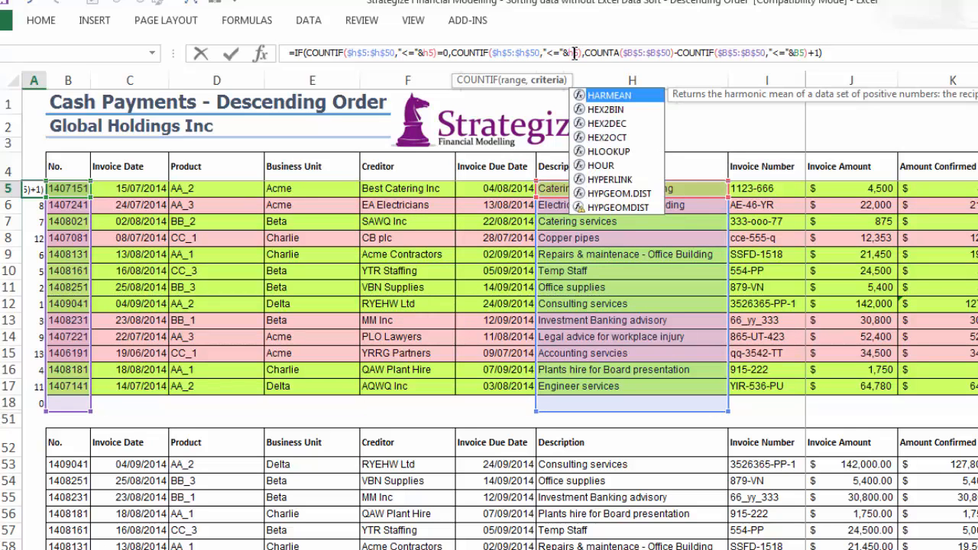
Change the COUNTA and final COUNTIF in A5 to $H$5:$H$50 and H5, and fill the formula down column A to rank by Description.
drag(626, 53, 632, 53)
text(h$5:$)
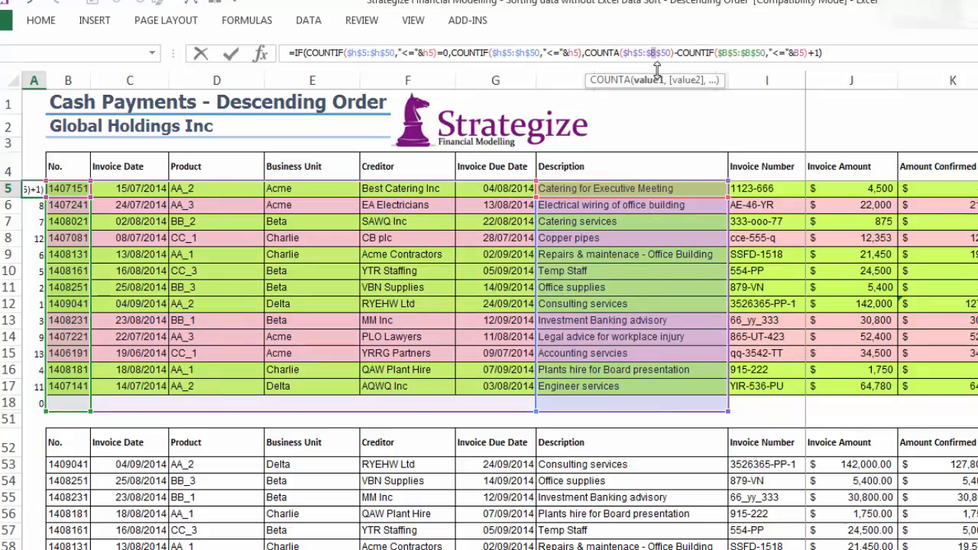
text(h)
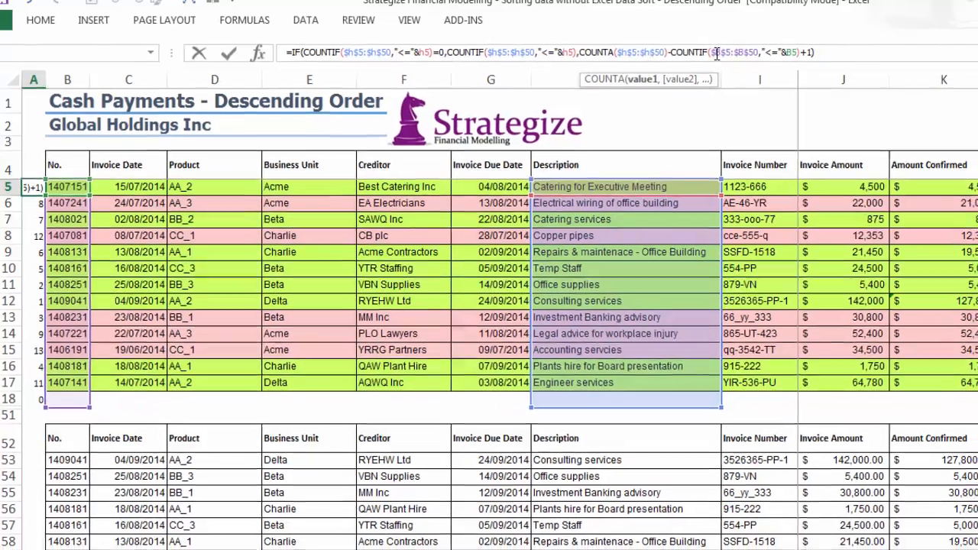
drag(722, 53, 687, 49)
text(h$5:$h)
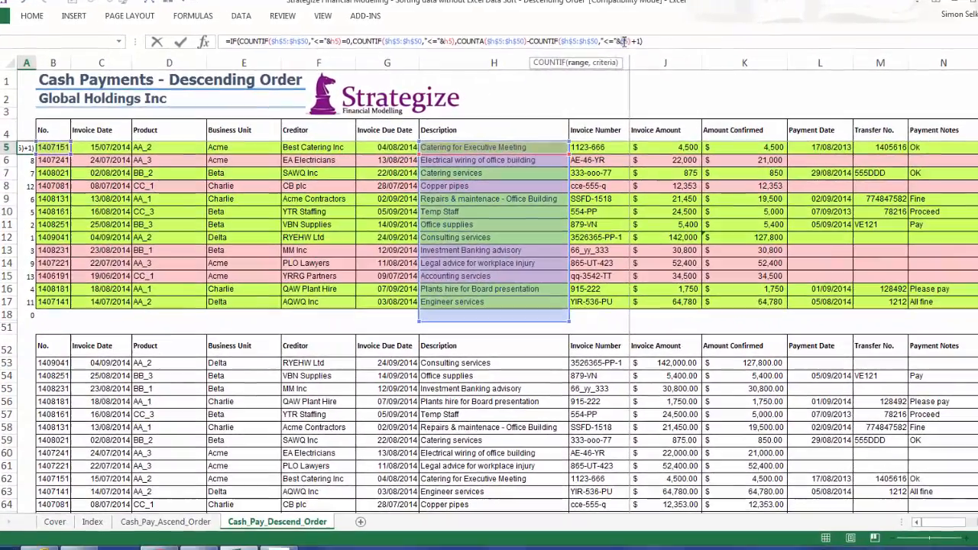
drag(654, 44, 660, 44)
text(h)
key(ctrl+Return)
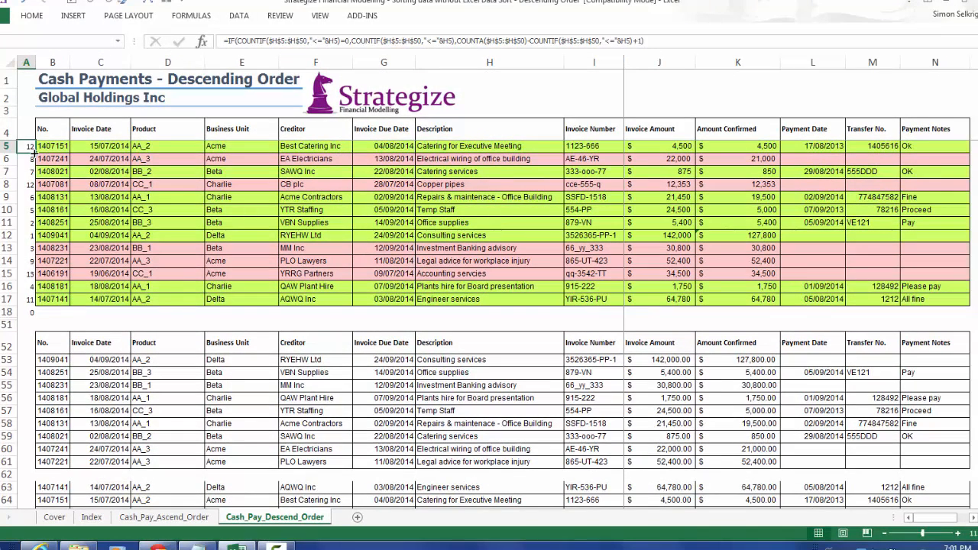
double_click(35, 151)
drag(420, 360, 425, 459)
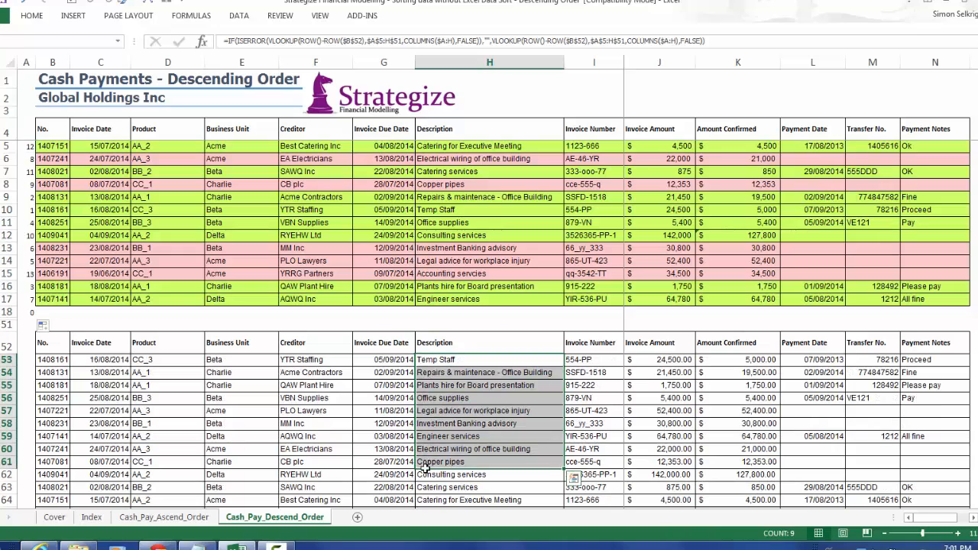
Change the first two COUNTIFs in the A5 rank formula to the Creditor column, using $F$5:$F$50 and F5.
click(33, 149)
click(708, 41)
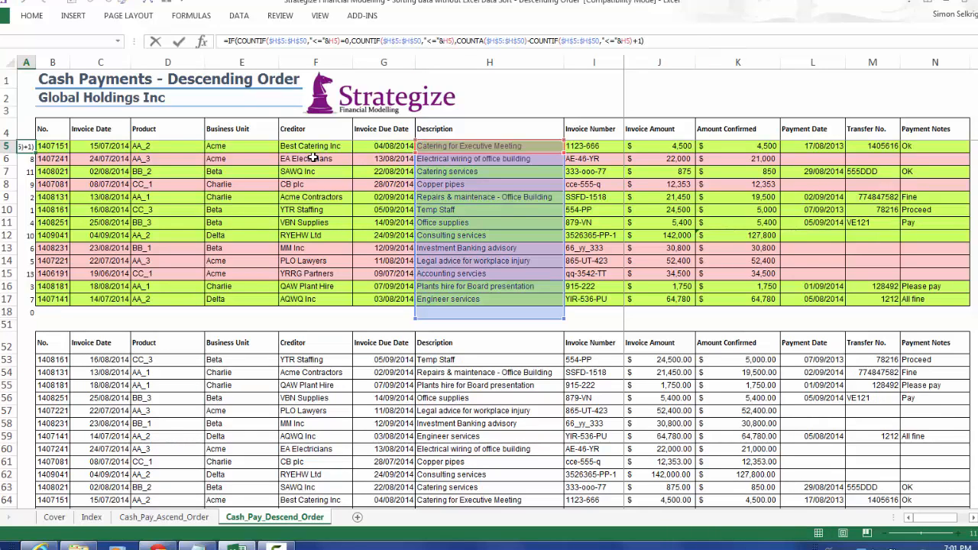
click(275, 40)
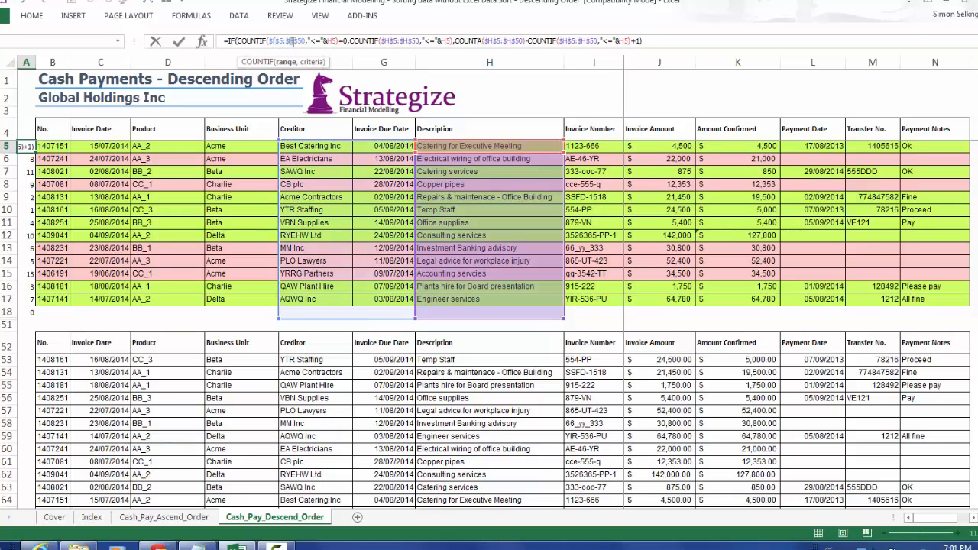
text(f)
text(f)
drag(324, 40, 395, 40)
text(ff)
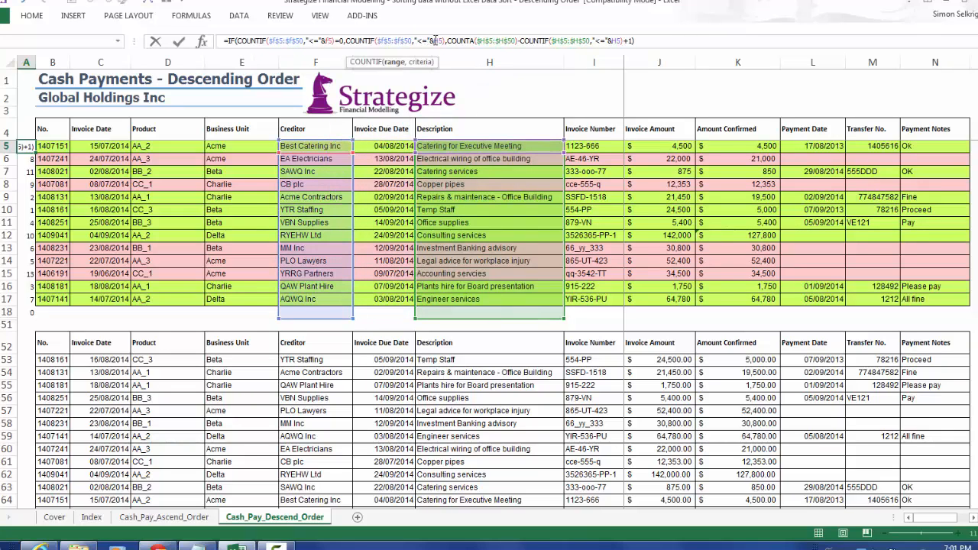
text(f)
Change the COUNTA and final COUNTIF in A5 to $F$5:$F$50 and F5, and fill the formula down column A to rank by Creditor.
drag(477, 41, 493, 40)
text(f$5:$f)
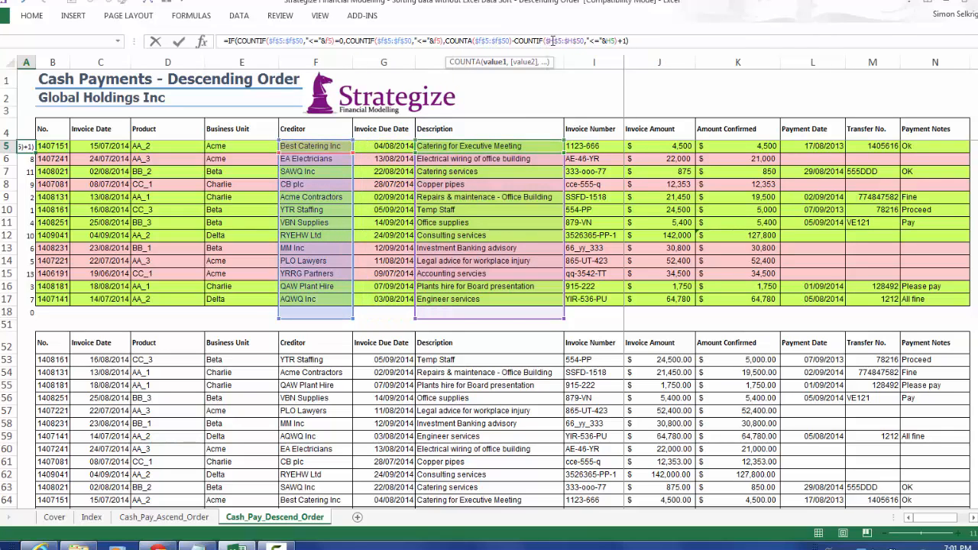
drag(557, 40, 552, 40)
text(ff)
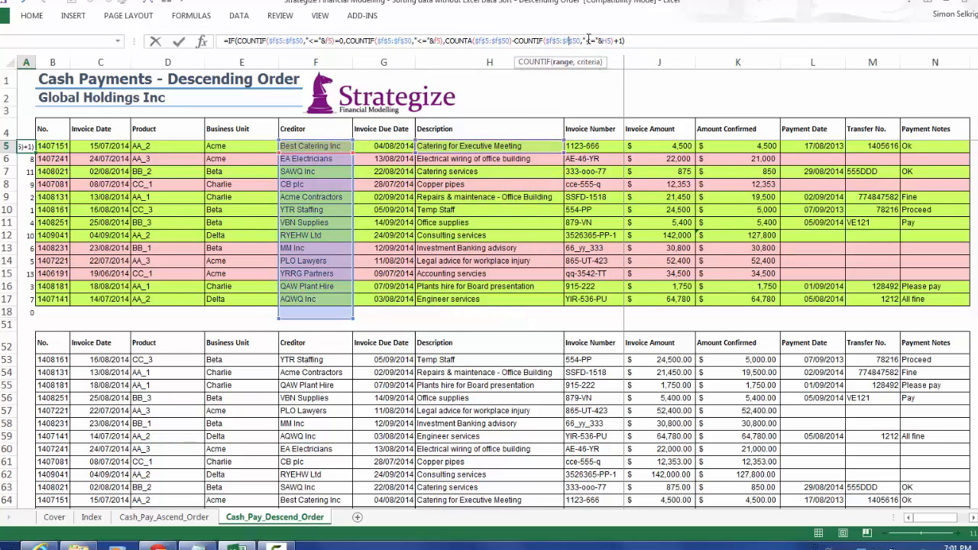
text(f)
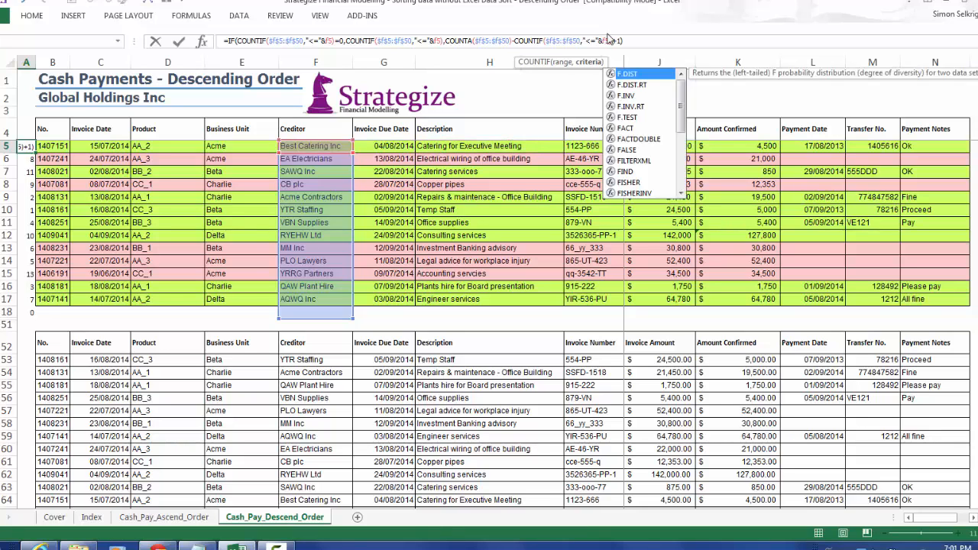
text(5)
key(ctrl+Return)
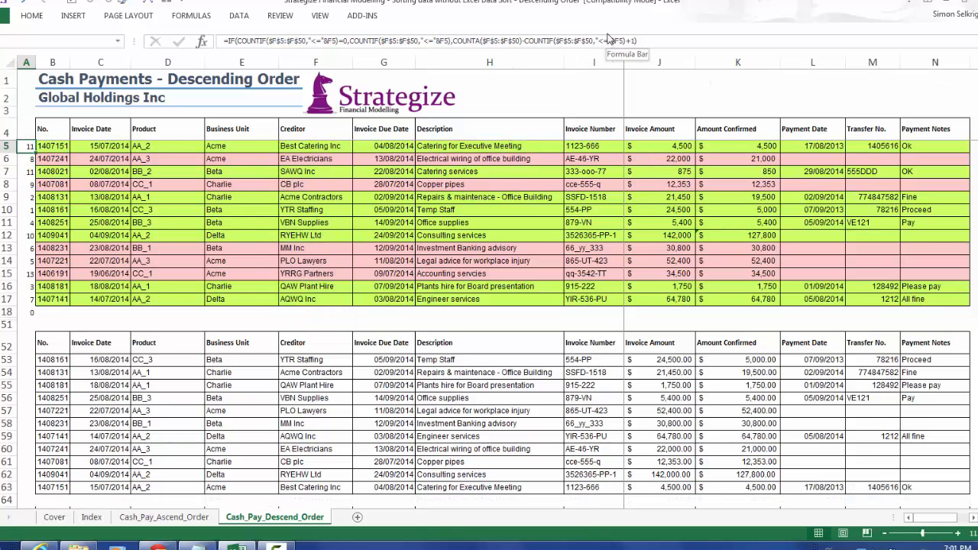
double_click(36, 154)
drag(324, 363, 325, 476)
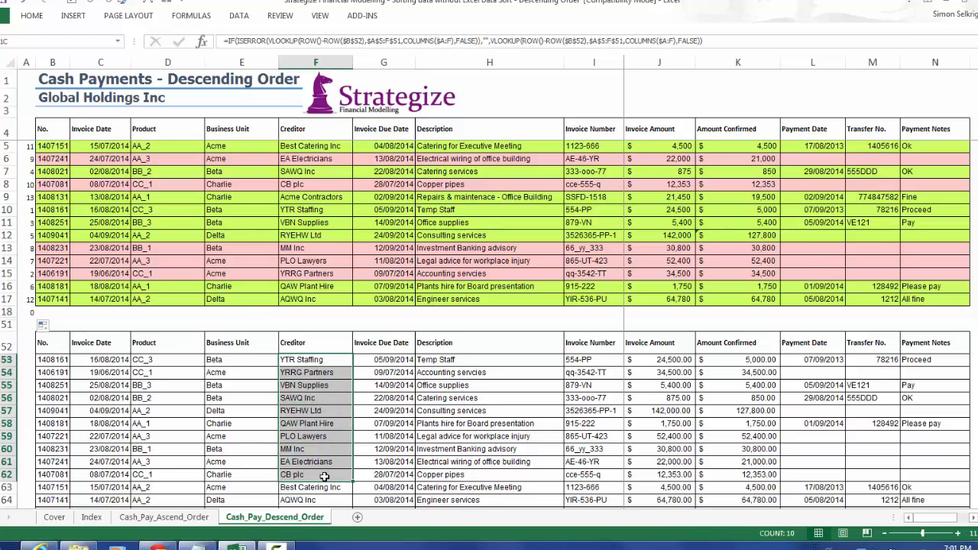
Hide the rank numbers in A5:A51 by applying the custom number format ;;; to the cells.
drag(29, 148, 29, 324)
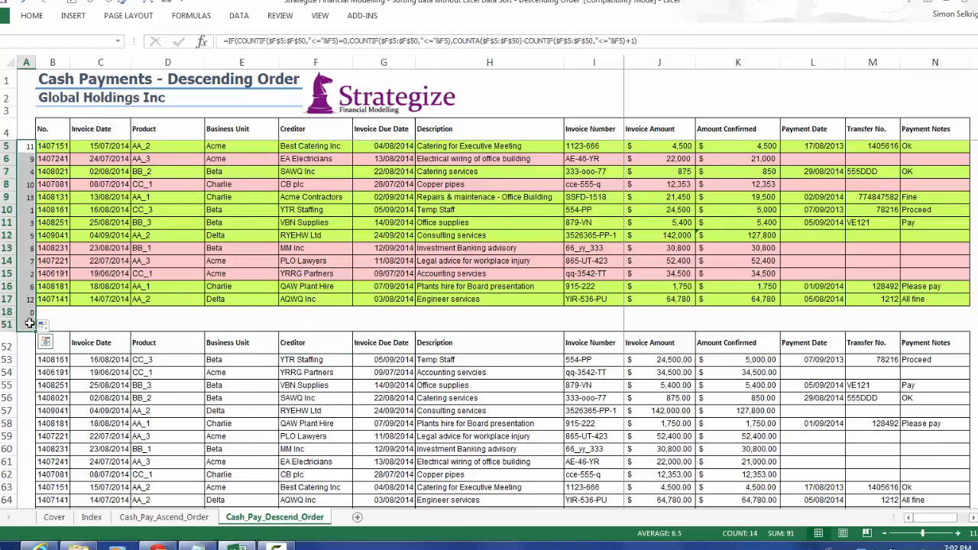
key(ctrl+1)
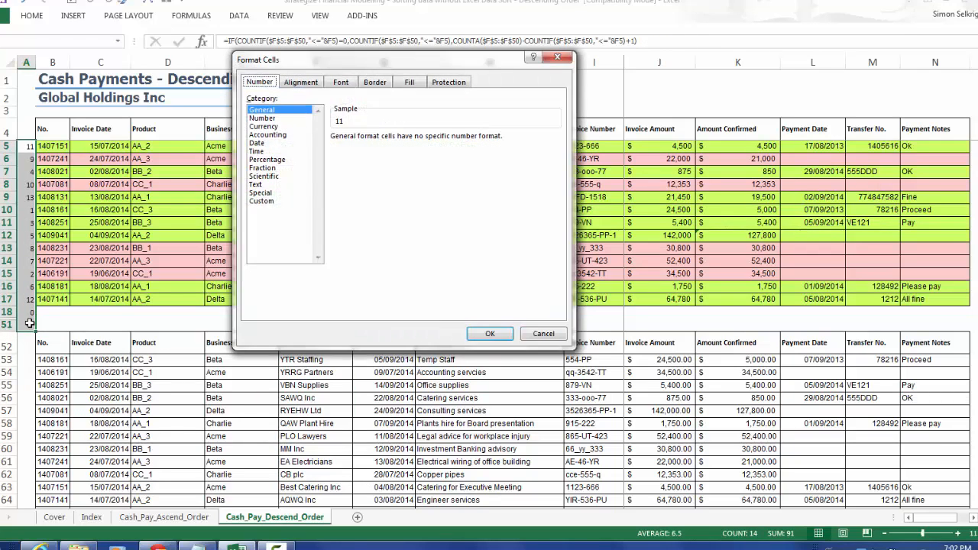
click(260, 201)
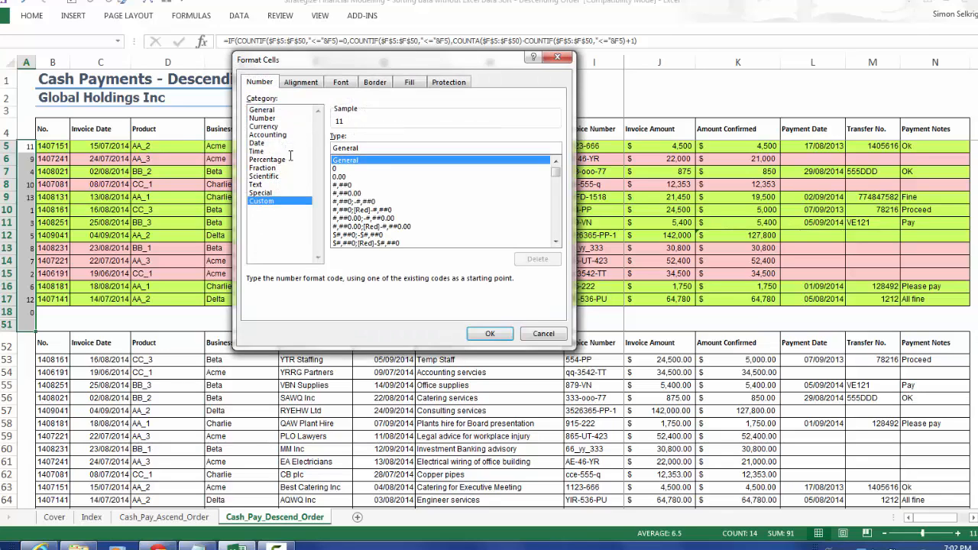
drag(365, 148, 298, 145)
text(;;;)
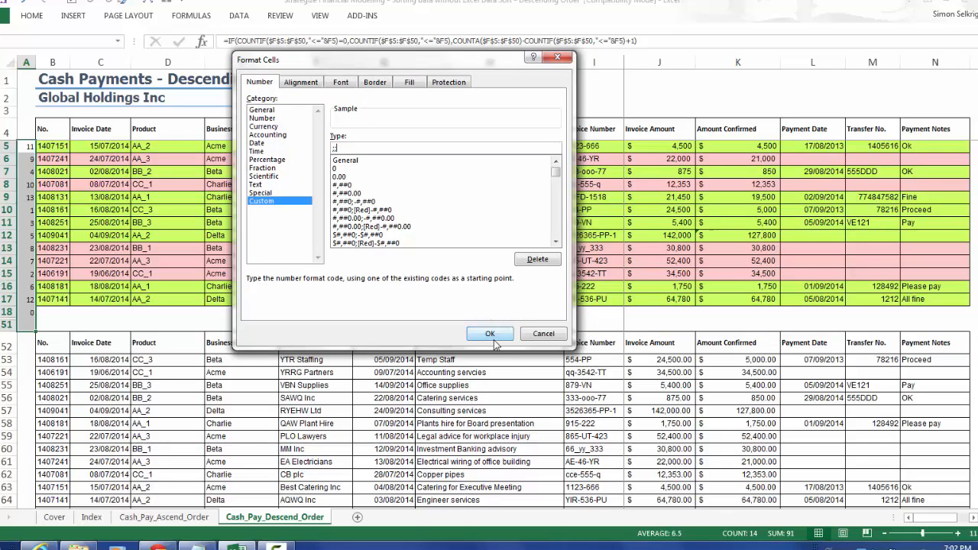
click(491, 334)
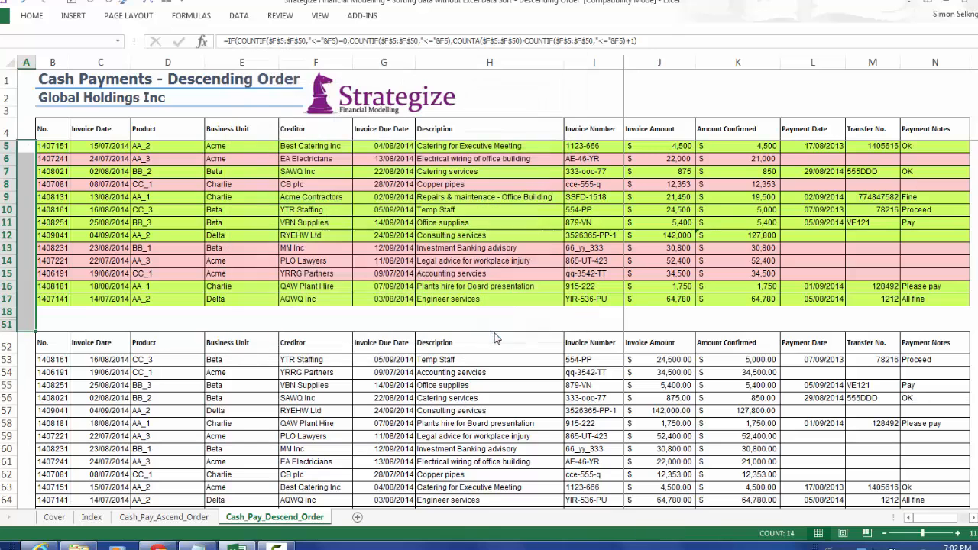
click(97, 365)
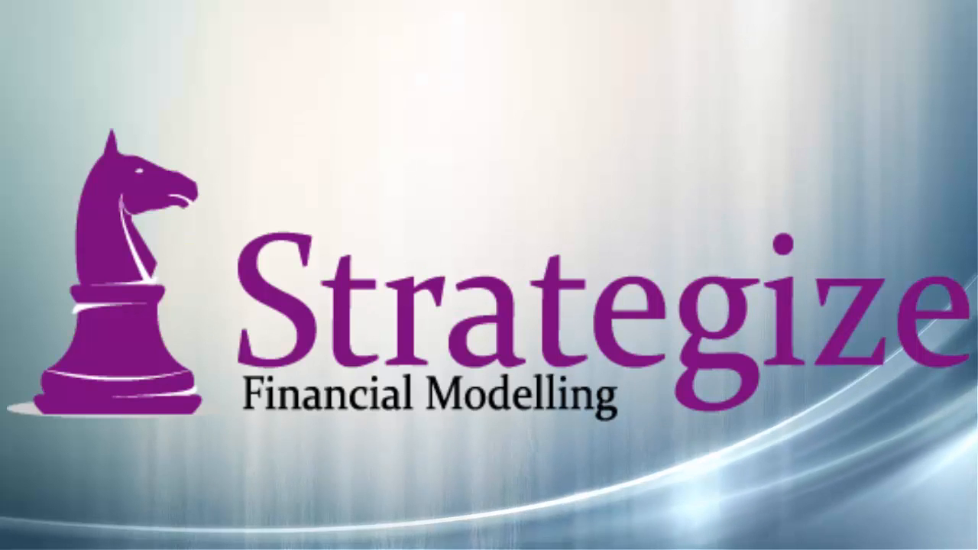